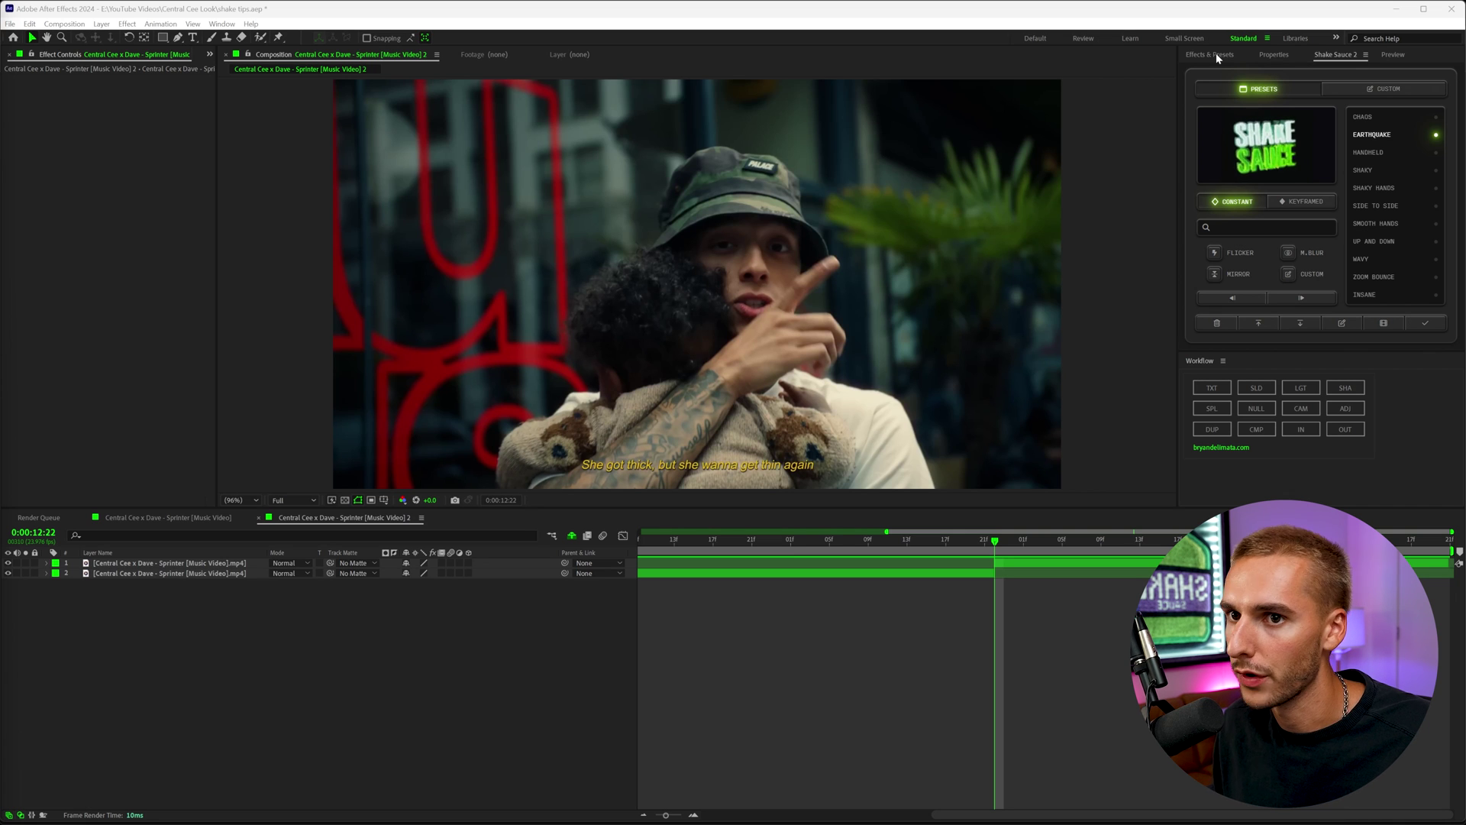
# - Search 'wig' in Effects & Presets and select the Wiggle - position preset
pyautogui.click(1216, 53)
pyautogui.click(1234, 70)
pyautogui.write('w')
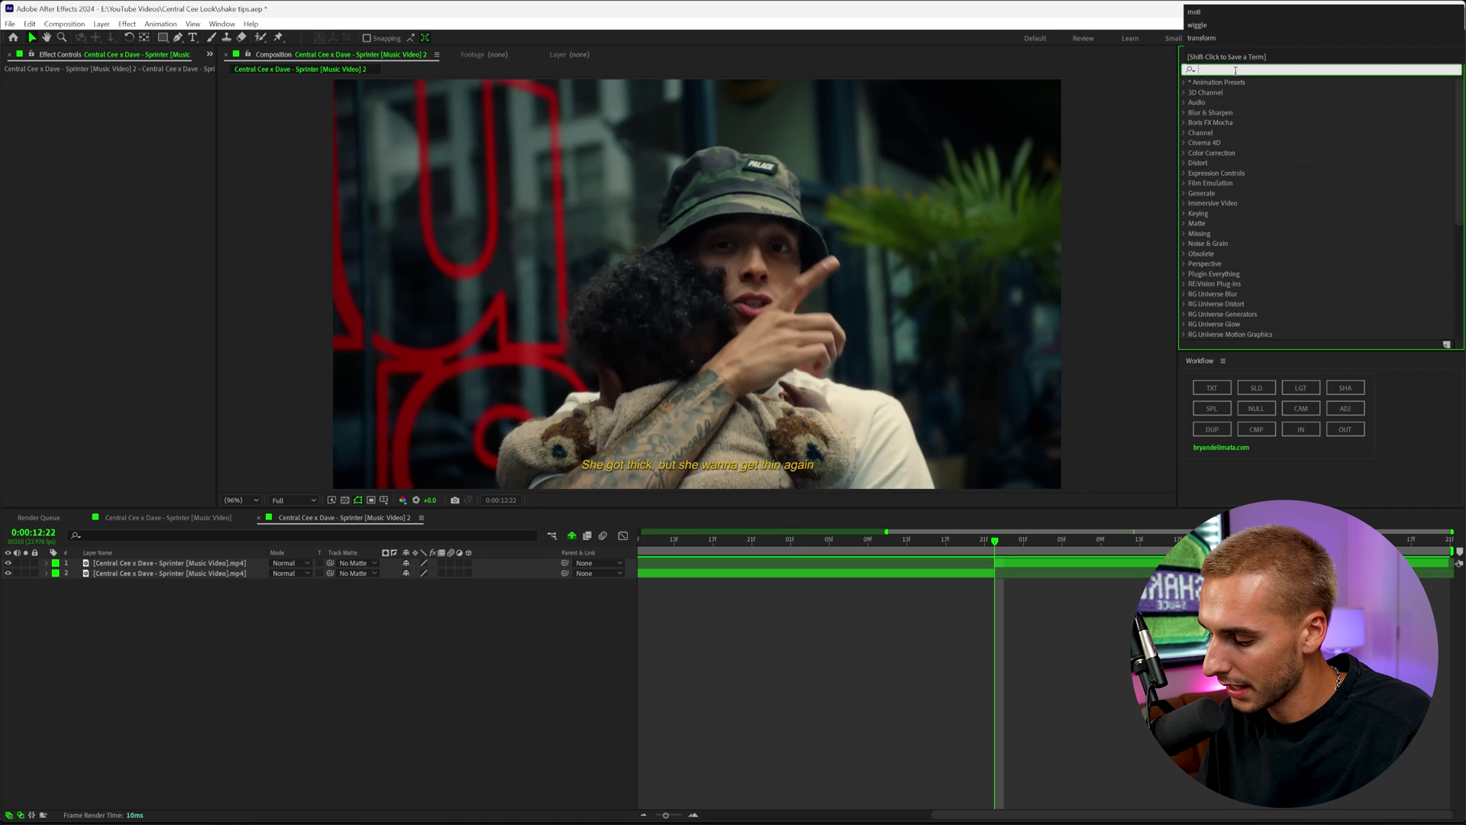
pyautogui.write('iggl')
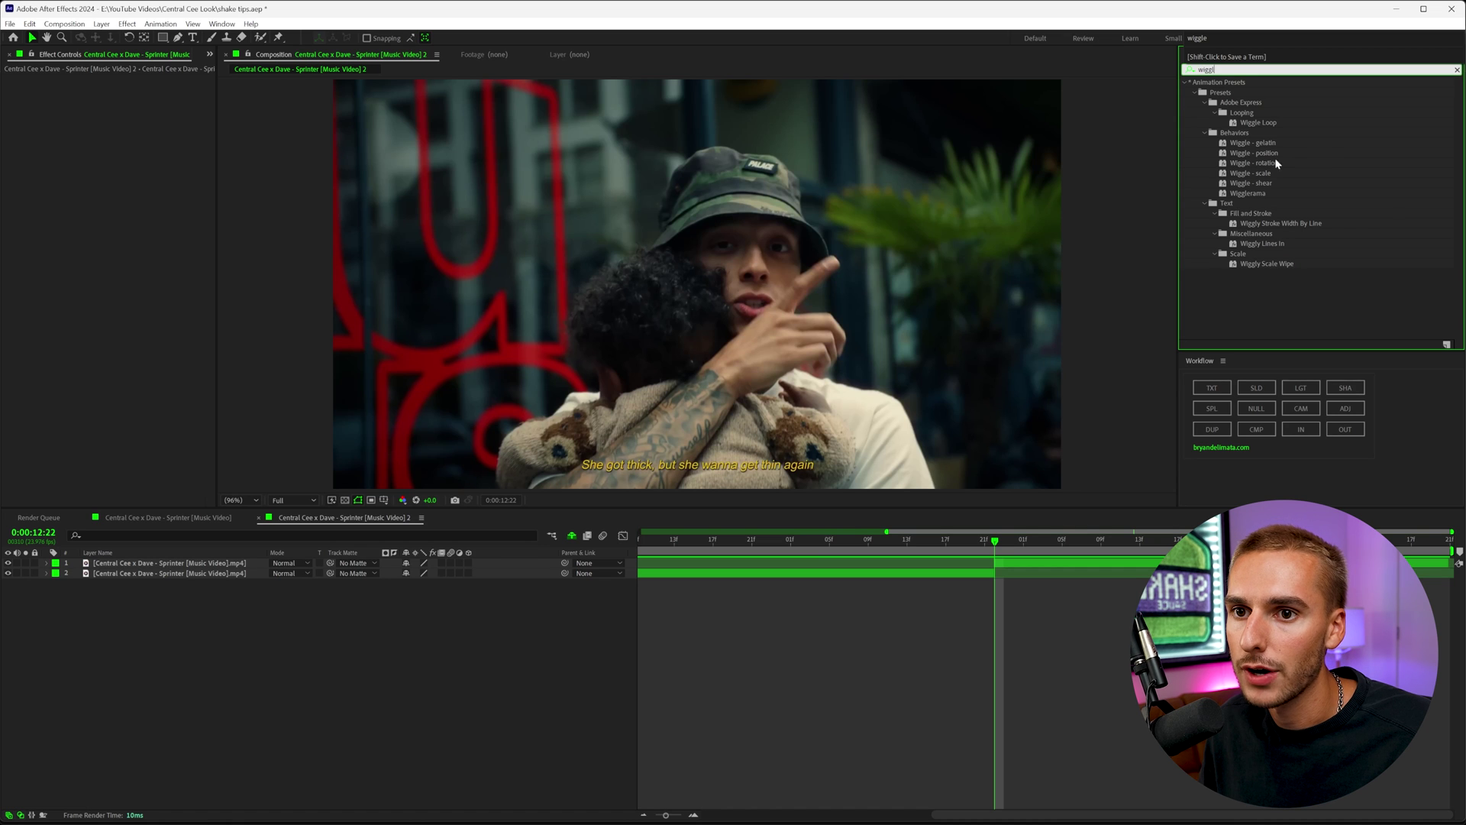
pyautogui.click(1262, 154)
# - Create a new adjustment layer above the clips and apply Wiggle - position to it
pyautogui.rightClick(1015, 663)
pyautogui.moveTo(1047, 672)
pyautogui.click(1182, 772)
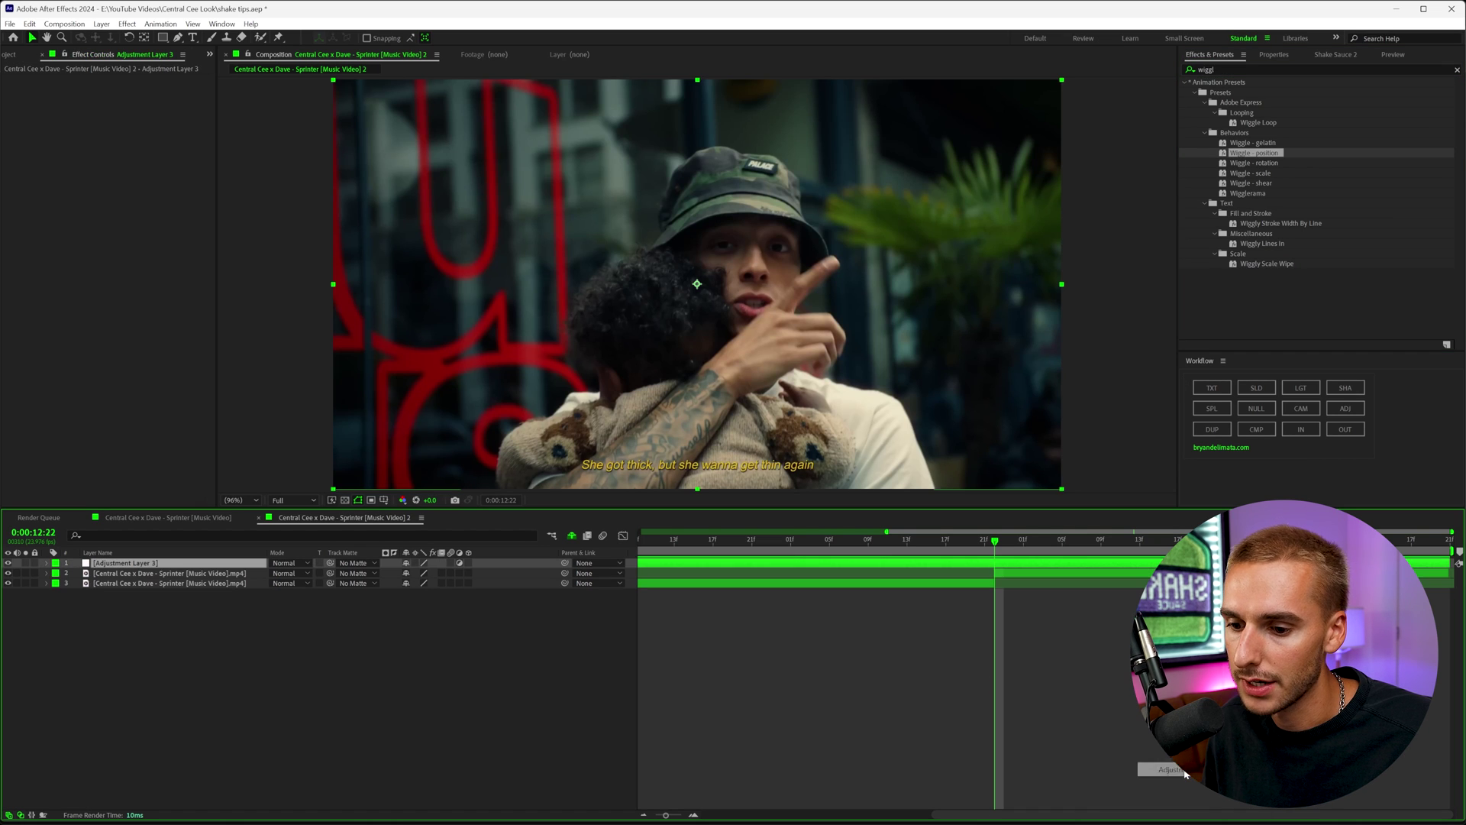
pyautogui.press('space')
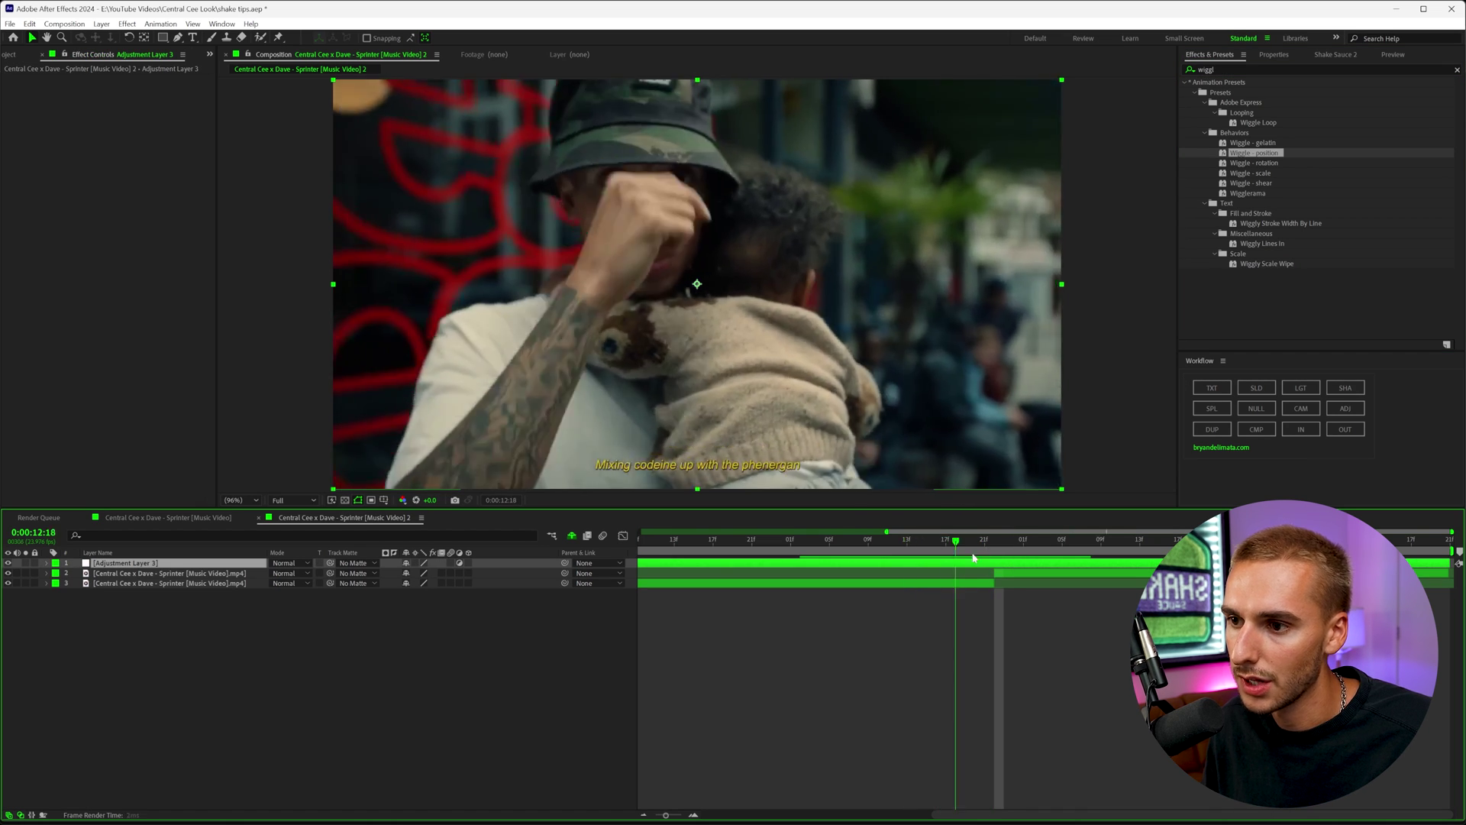
pyautogui.moveTo(1271, 156); pyautogui.dragTo(1006, 567)
# - Preview the wiggle shake starting just before the cut
pyautogui.click(935, 542)
pyautogui.press('space')
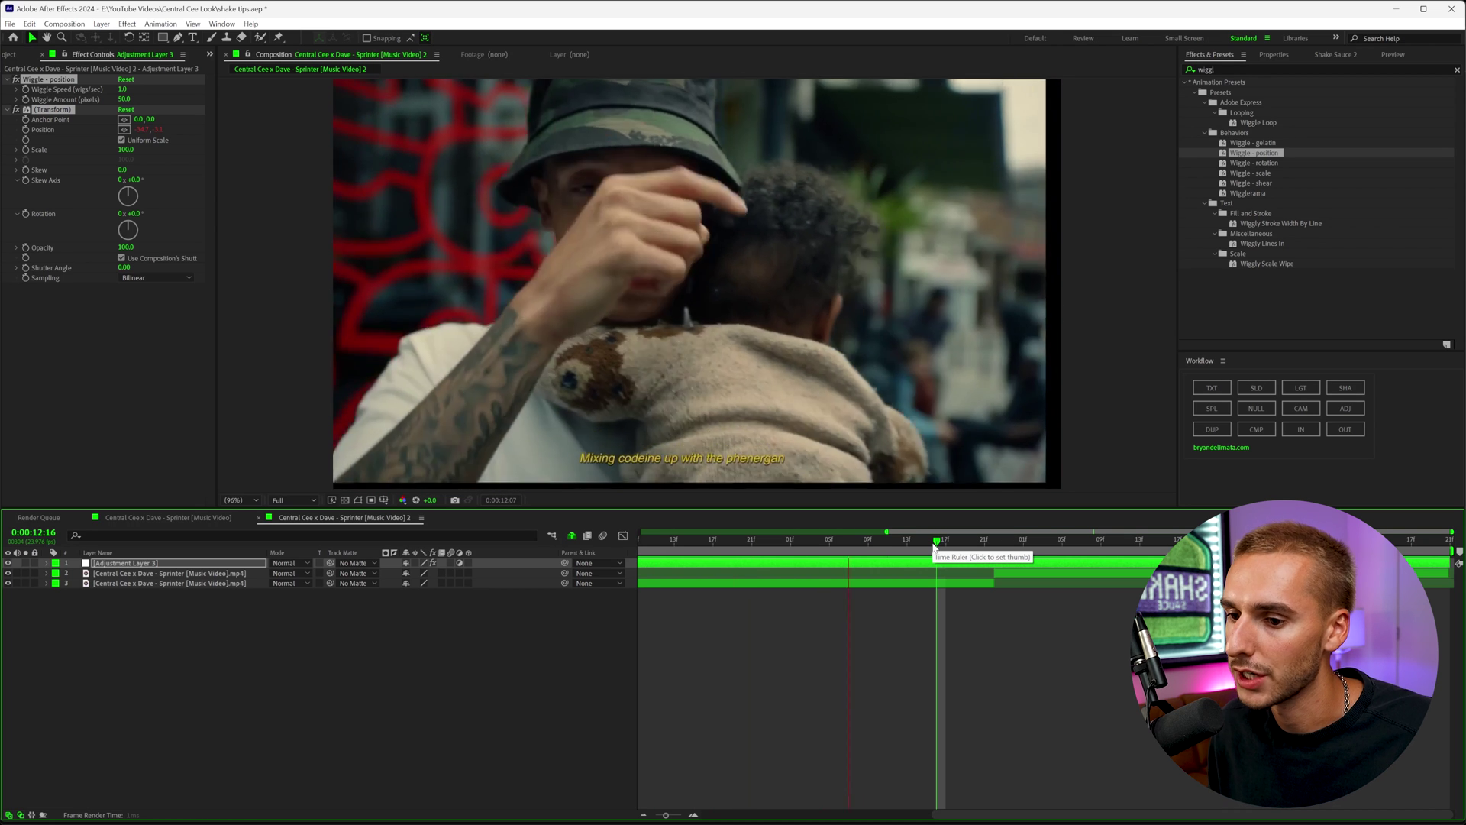
pyautogui.press('space')
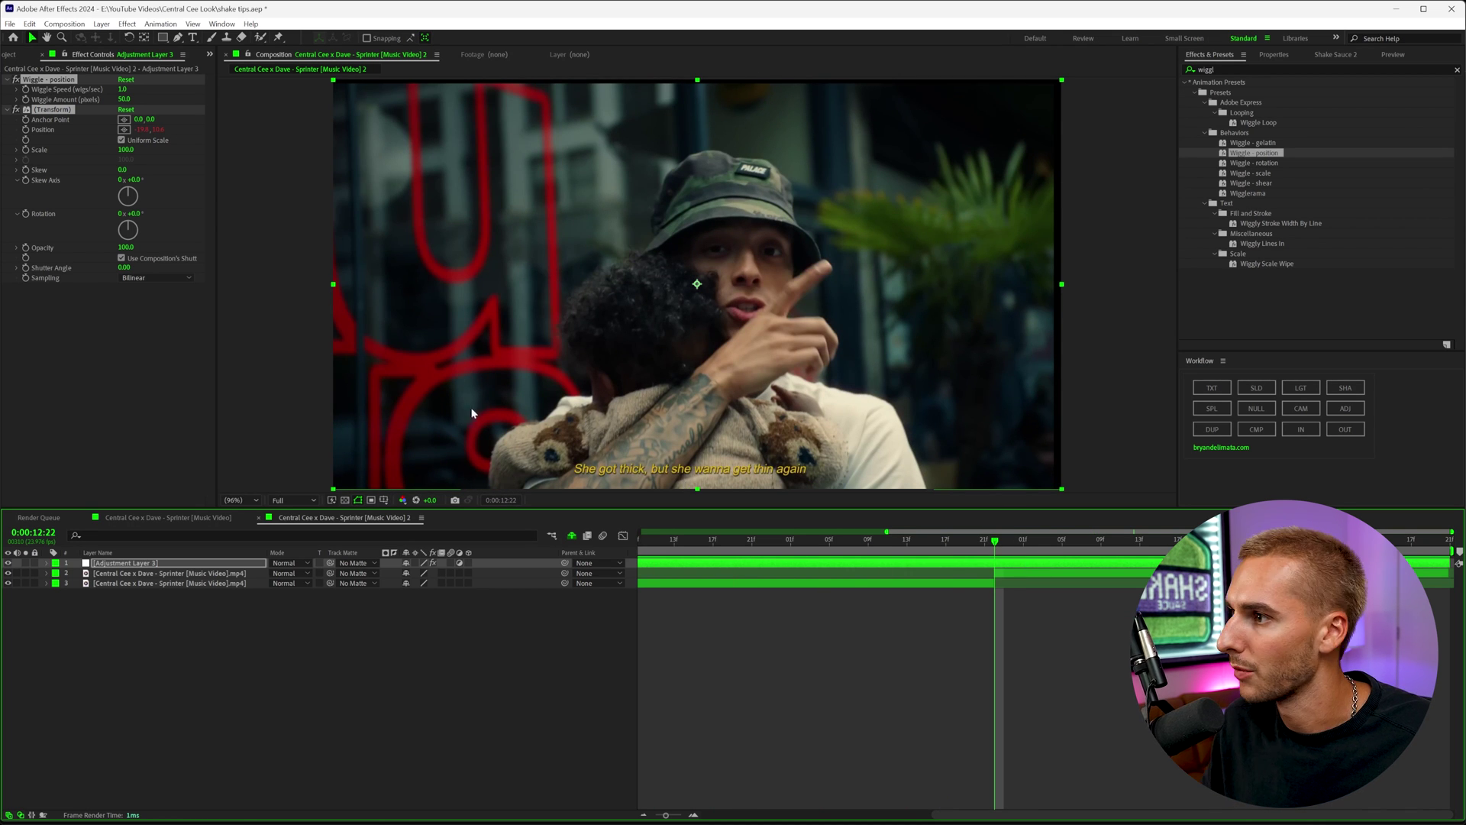
# - Enable Wiggle keyframes and set the amount to 0 at 12:20, two frames before the cut
pyautogui.moveTo(993, 544); pyautogui.dragTo(980, 546)
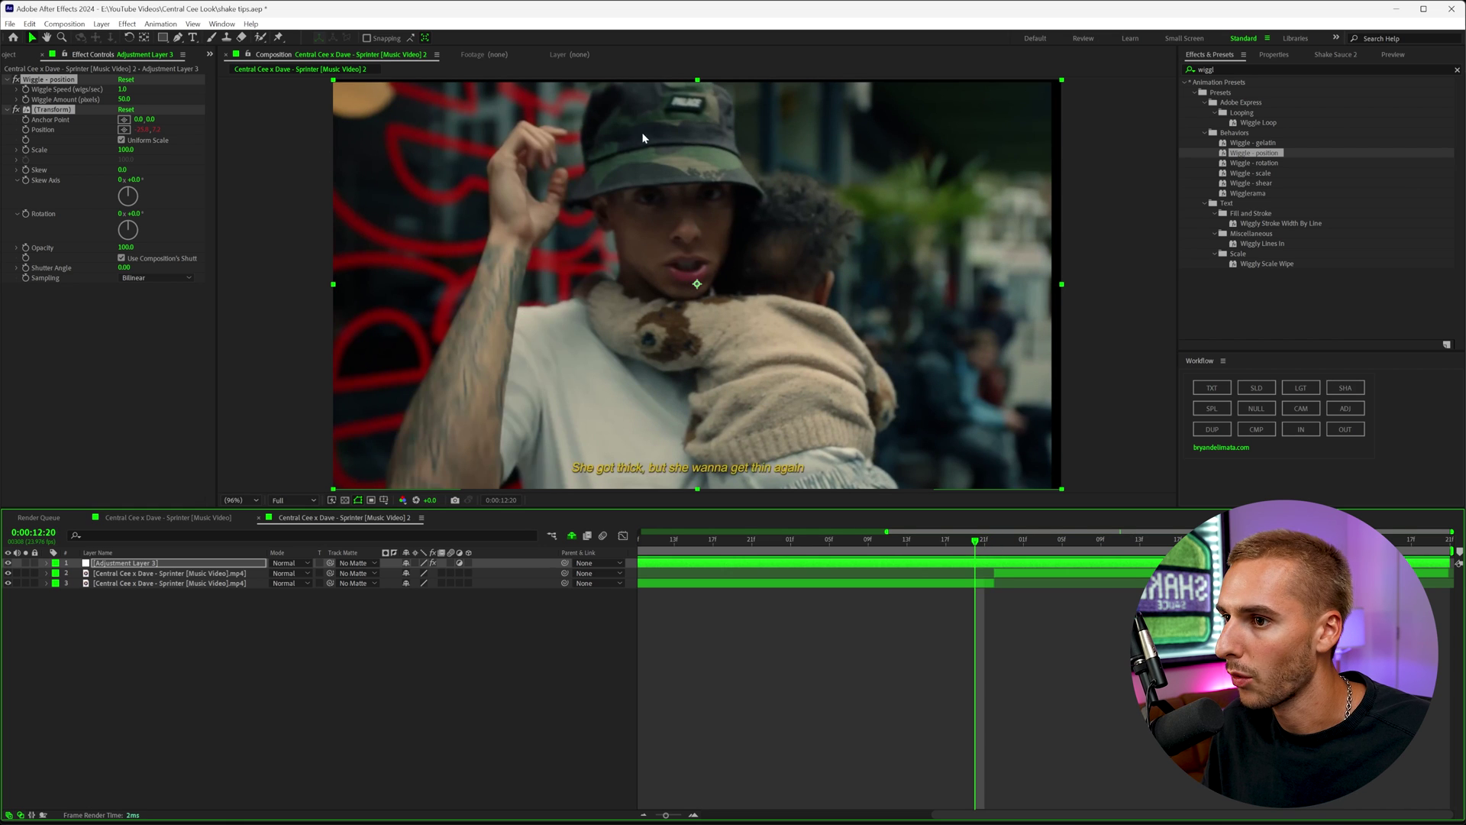
pyautogui.click(26, 89)
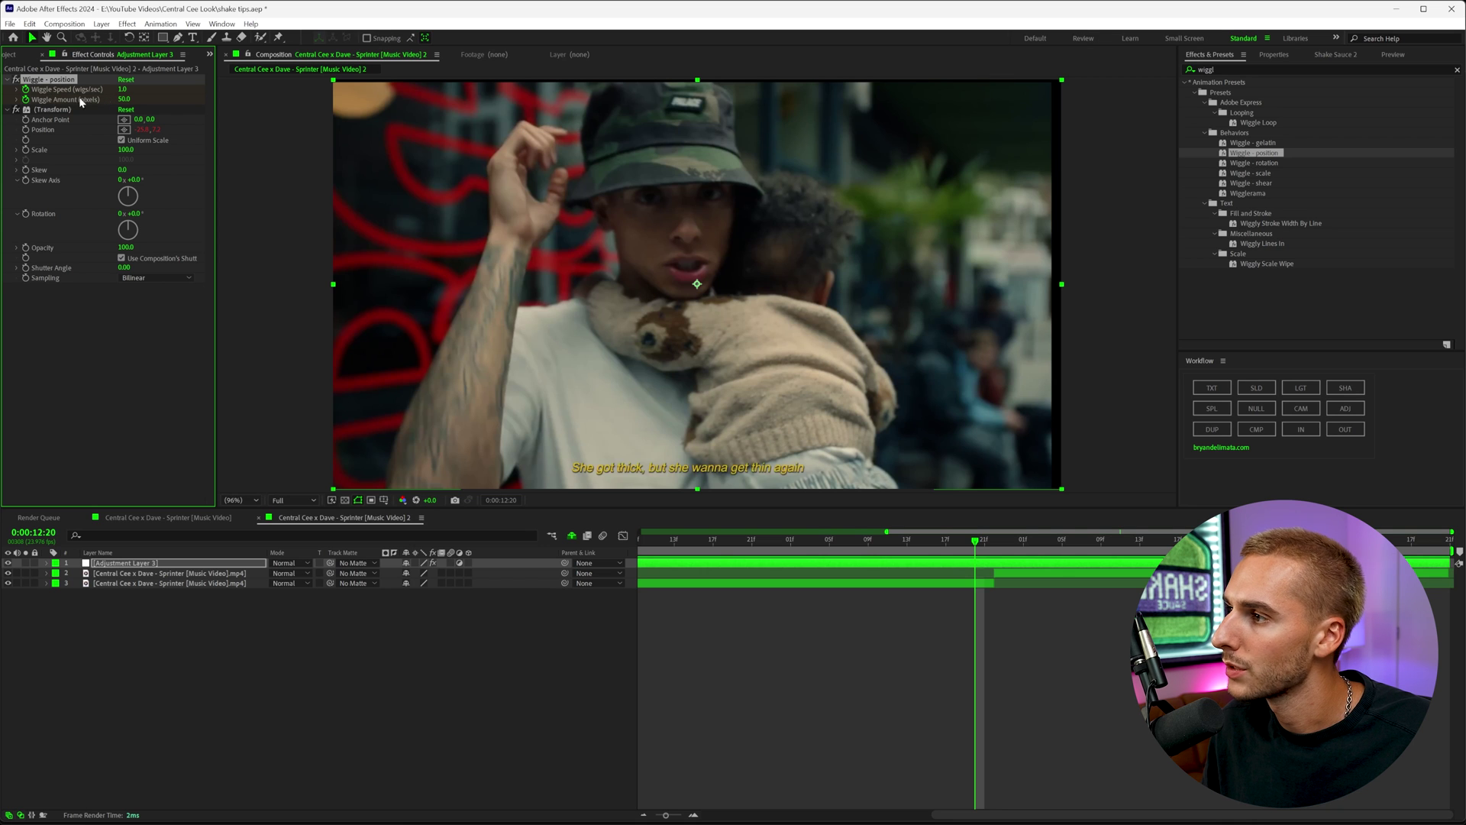
pyautogui.click(995, 572)
pyautogui.press('space')
pyautogui.press('space')
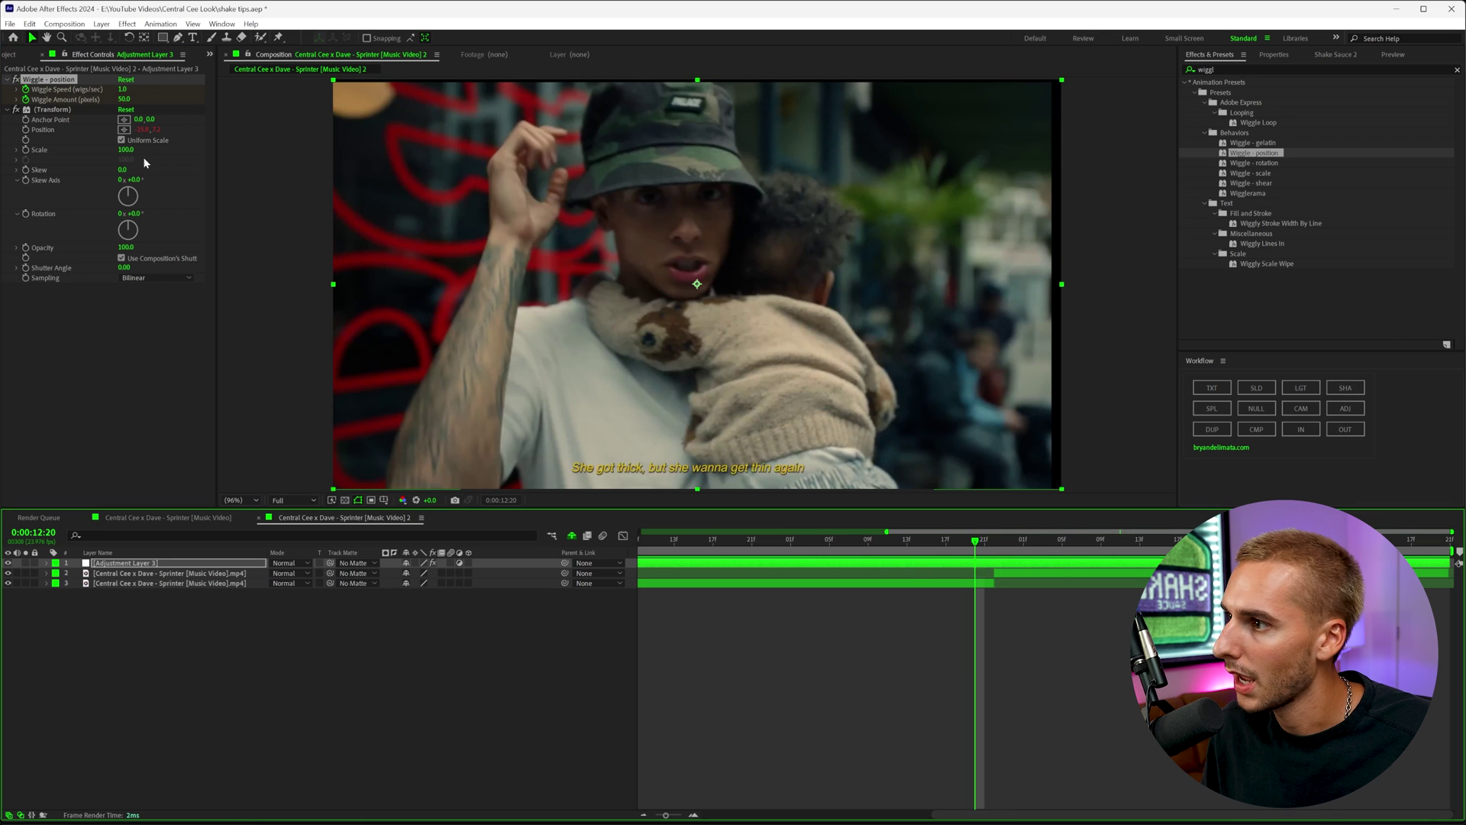
pyautogui.moveTo(123, 98); pyautogui.dragTo(125, 92)
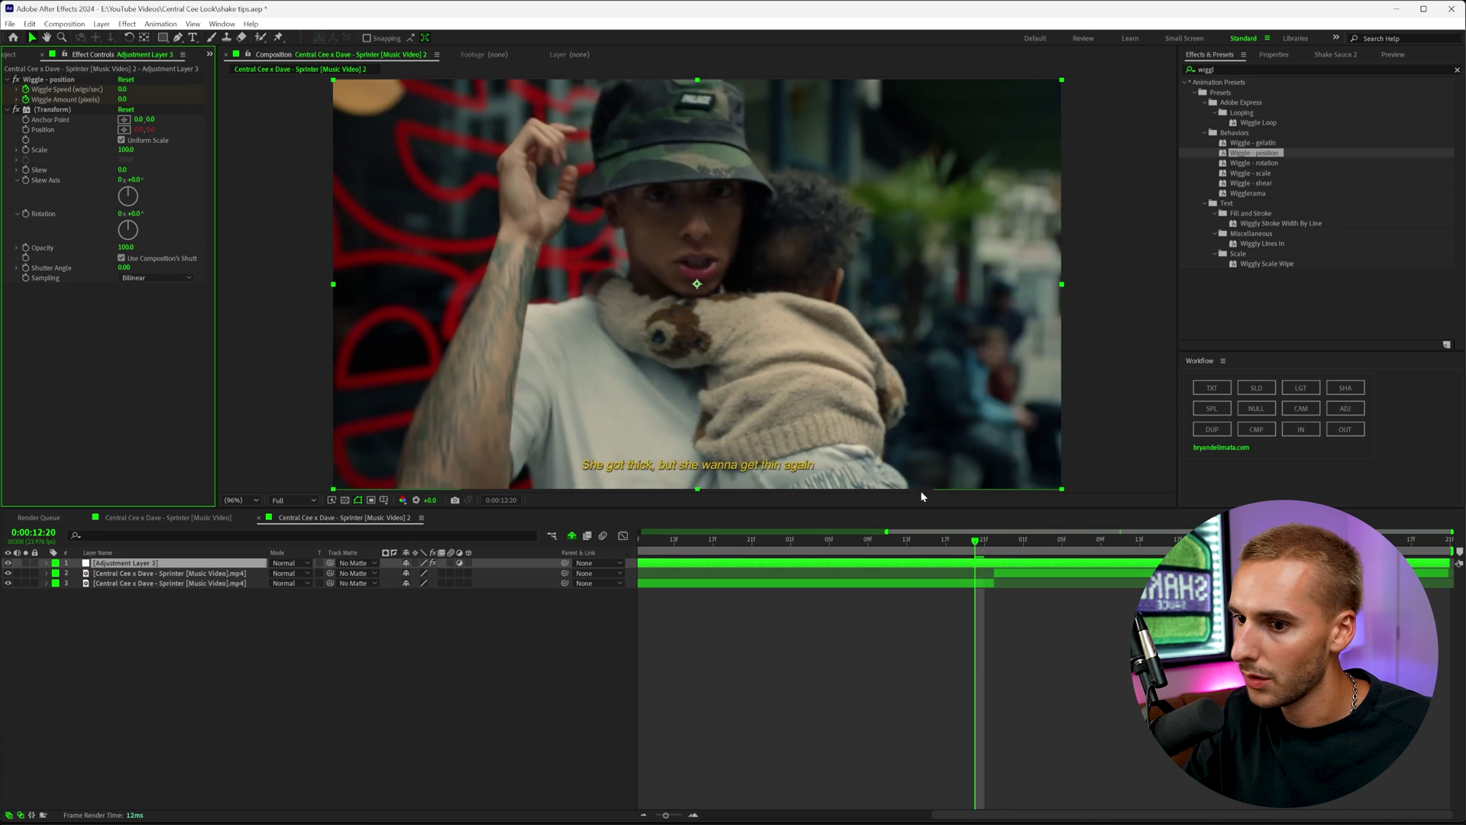
pyautogui.moveTo(995, 551); pyautogui.dragTo(993, 550)
# - Raise the wiggle amount to 198 at 12:22, review it, and uncheck Use Composition's Shutter Angle
pyautogui.click(123, 90)
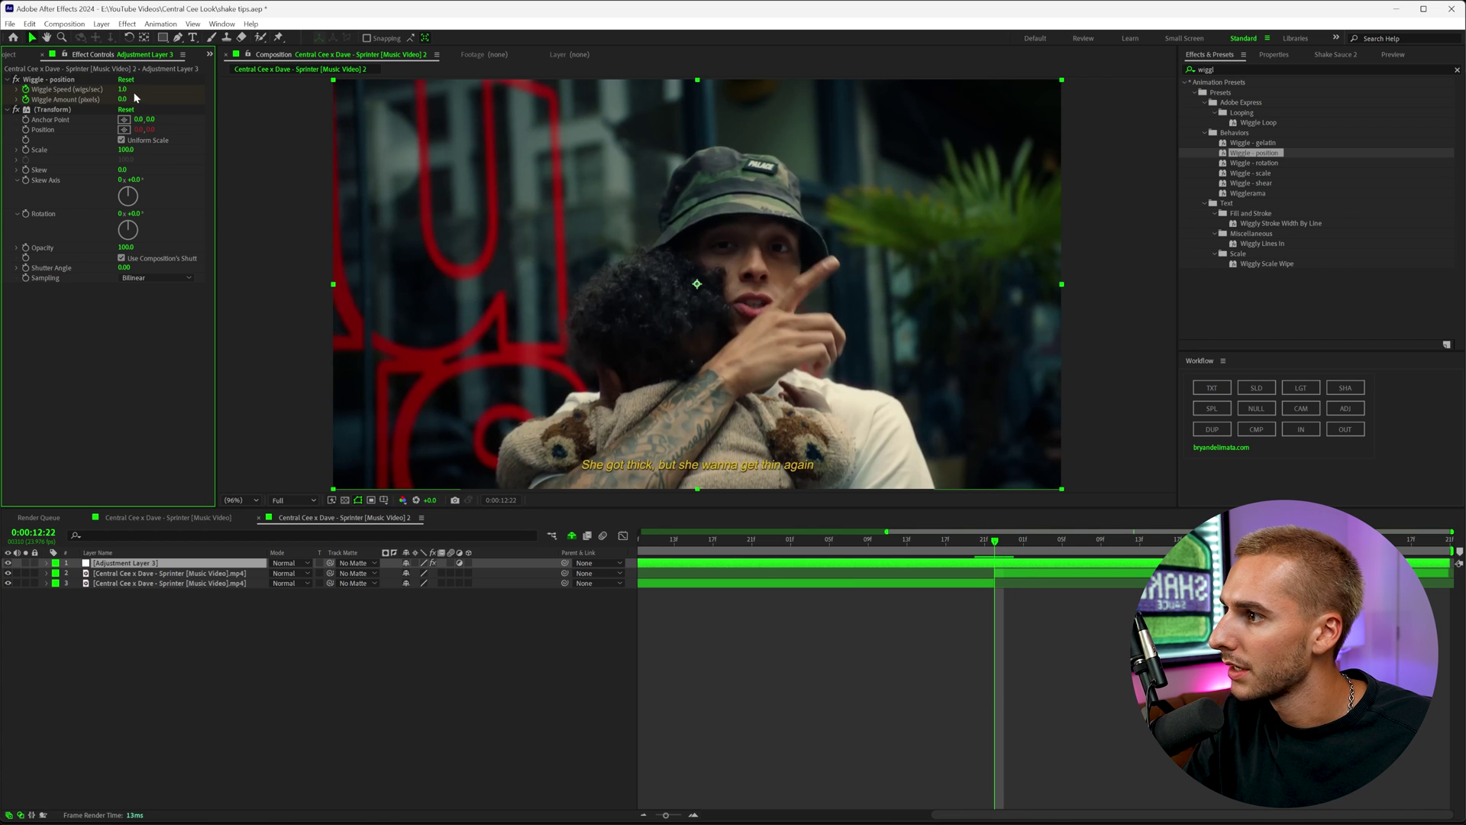
pyautogui.moveTo(159, 100); pyautogui.dragTo(242, 103)
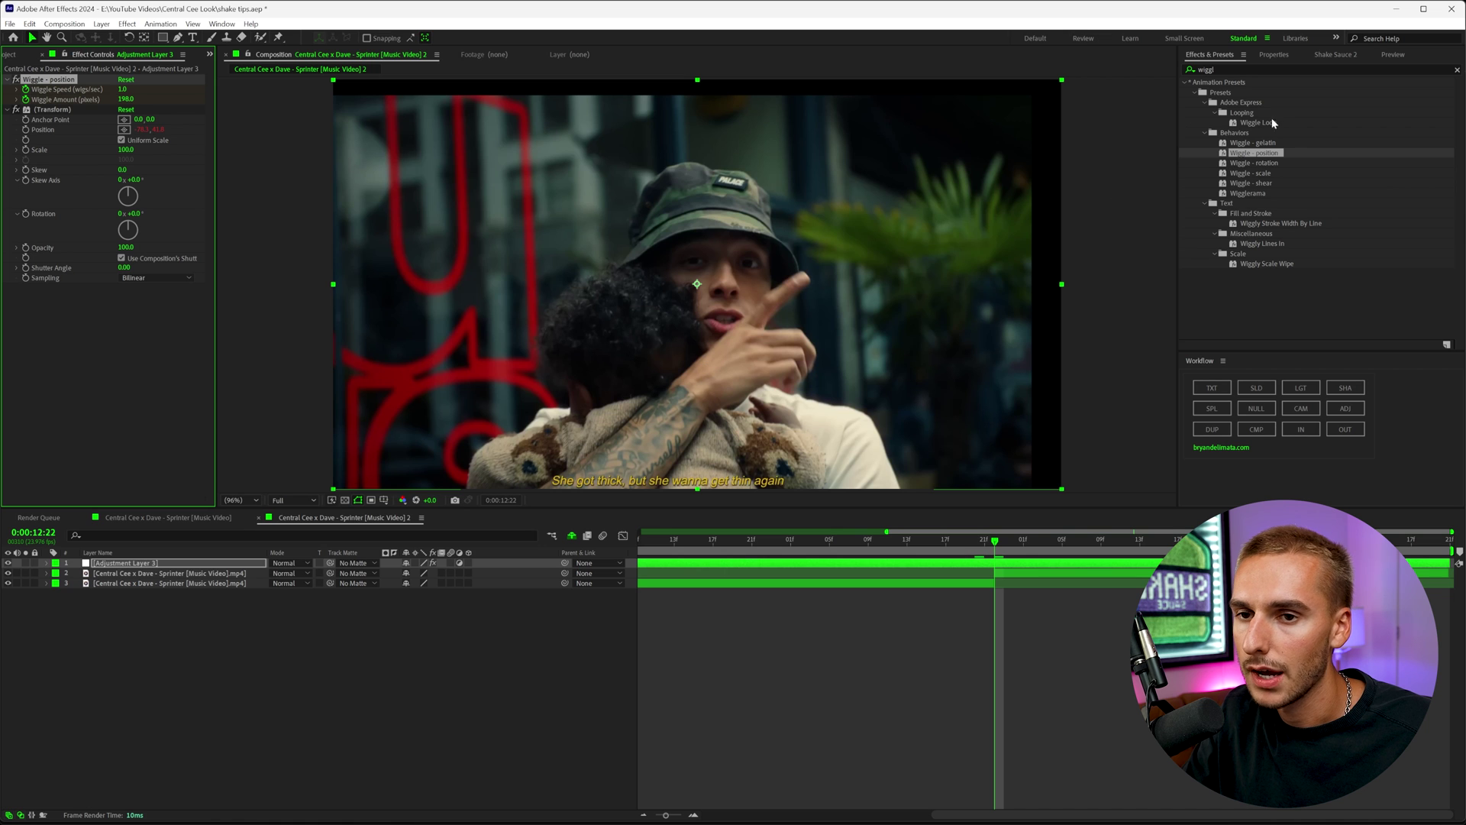
pyautogui.moveTo(1000, 544); pyautogui.dragTo(1062, 543)
pyautogui.click(125, 99)
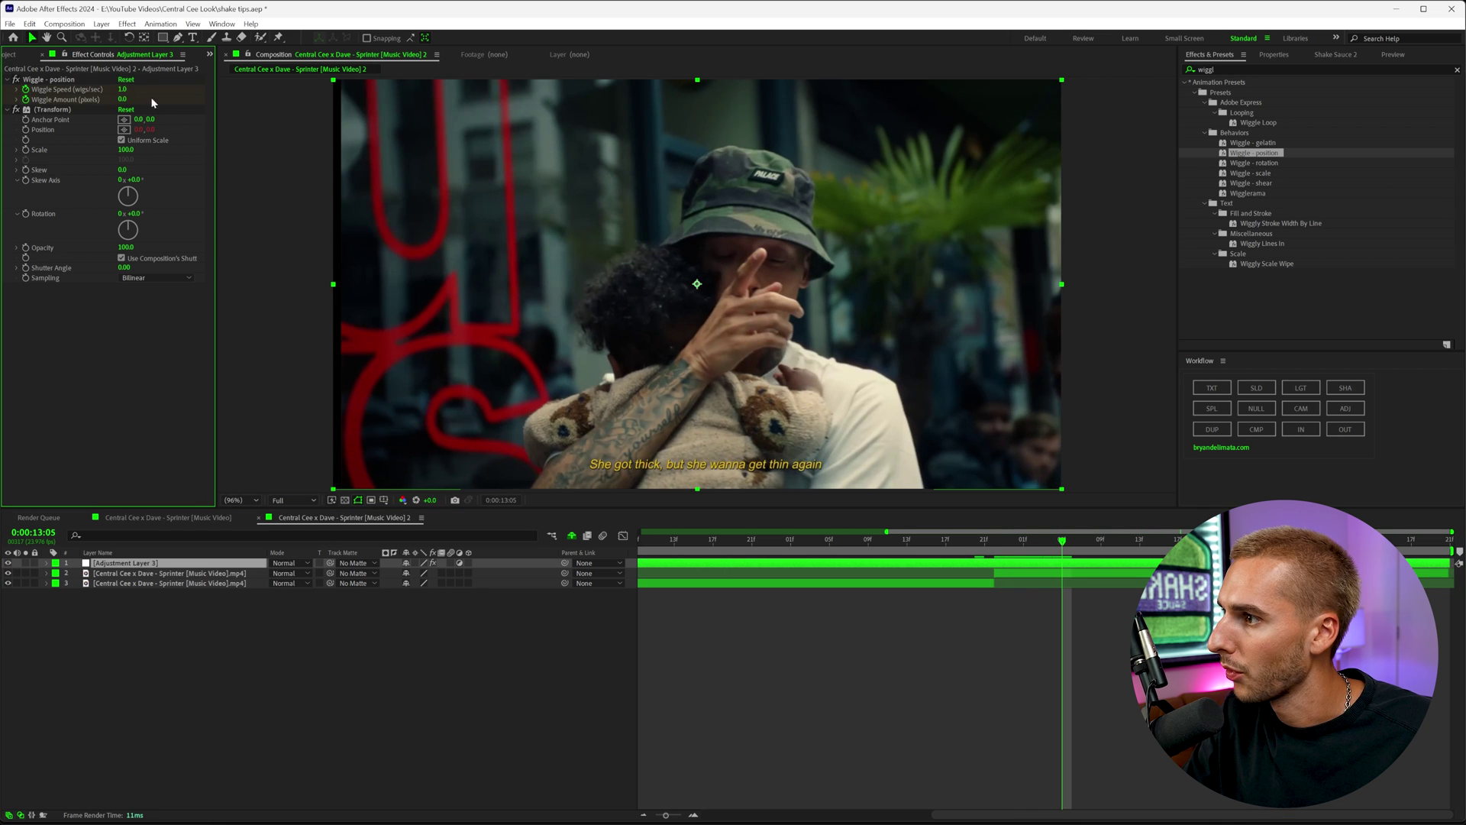
pyautogui.moveTo(953, 550); pyautogui.dragTo(995, 543)
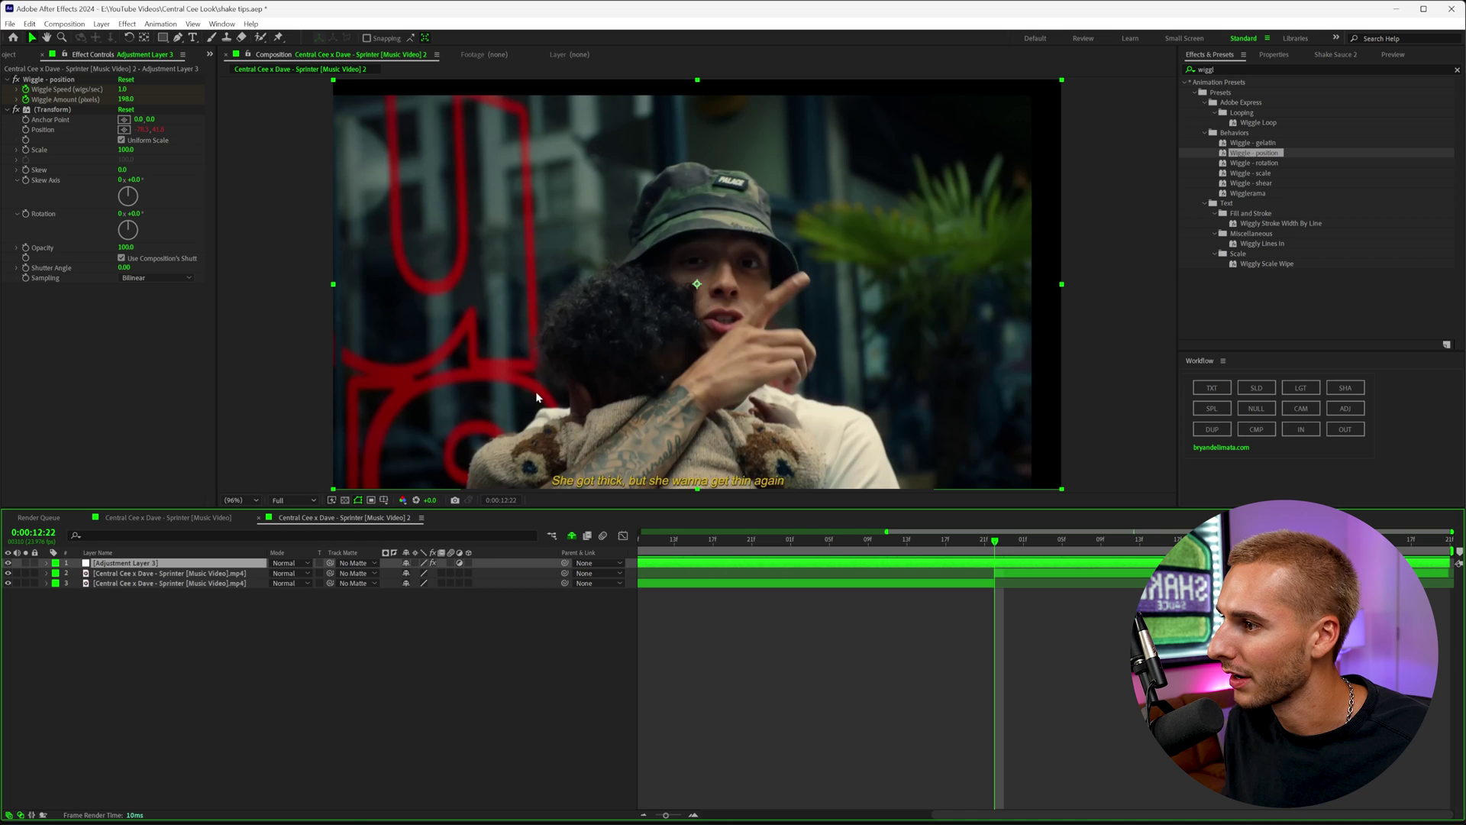
pyautogui.click(121, 259)
pyautogui.click(124, 267)
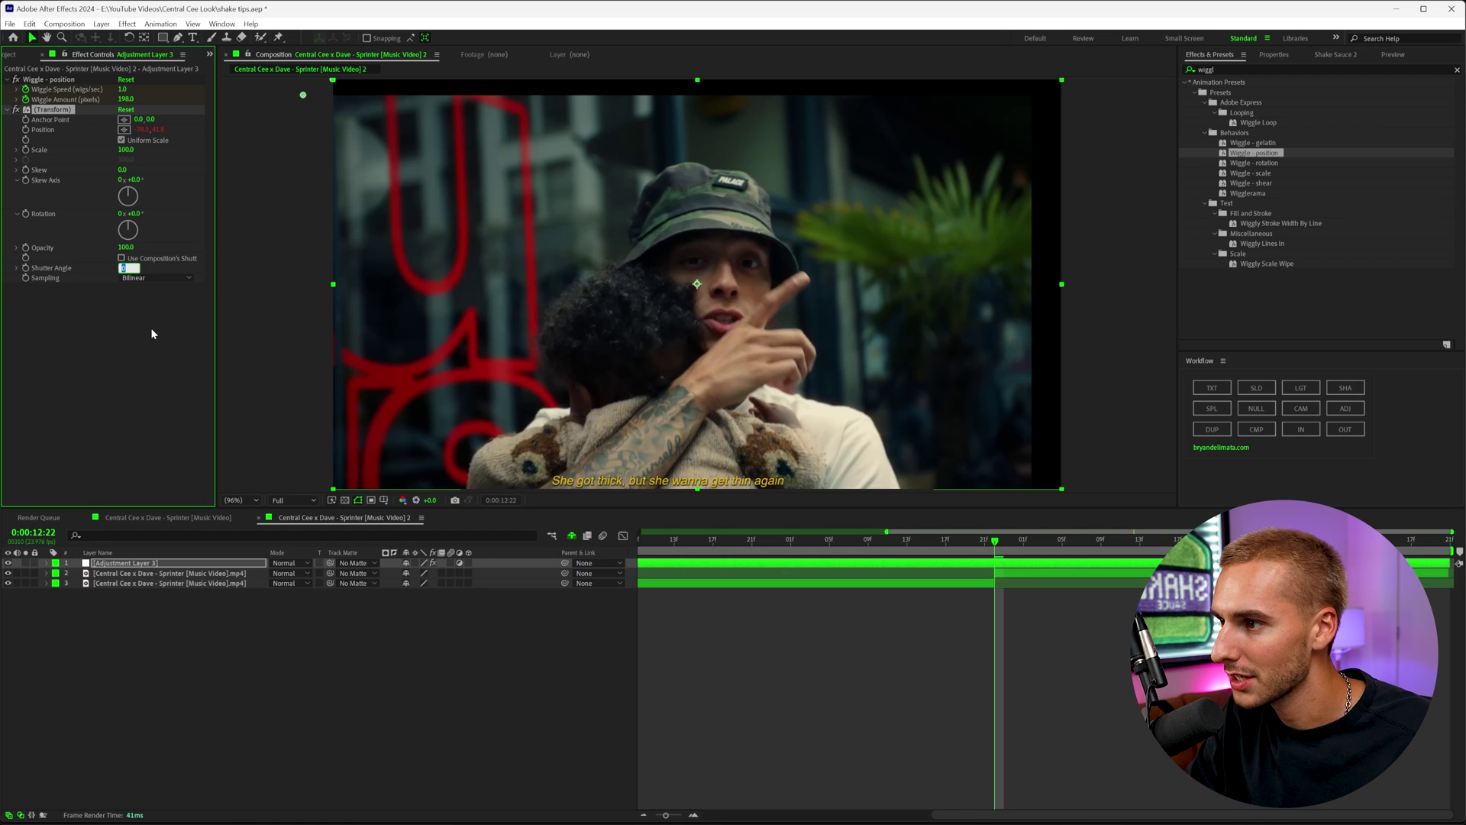
# - Toggle Use Composition's Shutter Angle so the shutter angle reads 180, then scrub the blurred shake
pyautogui.click(122, 259)
pyautogui.click(122, 259)
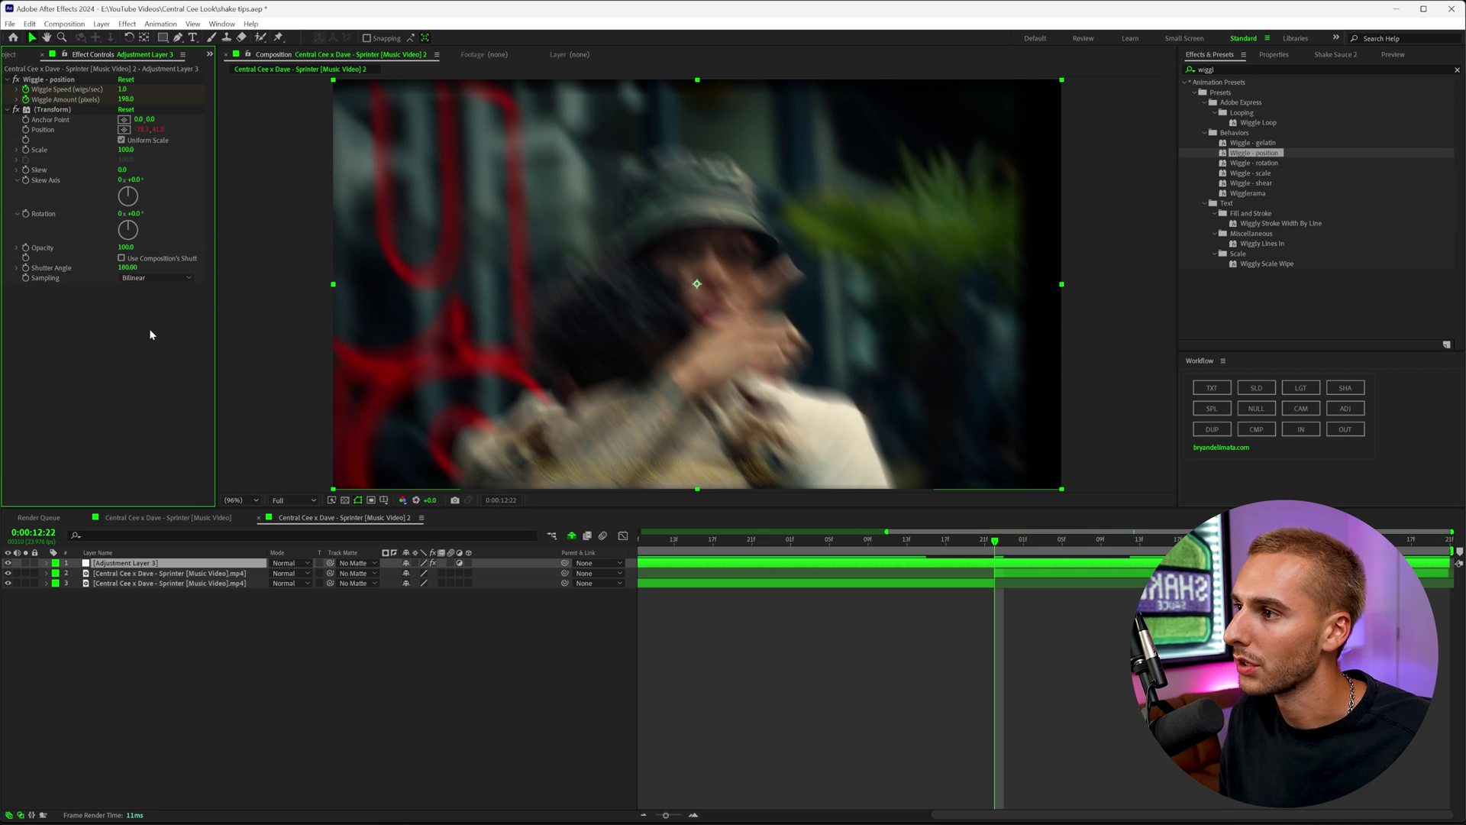
pyautogui.click(917, 543)
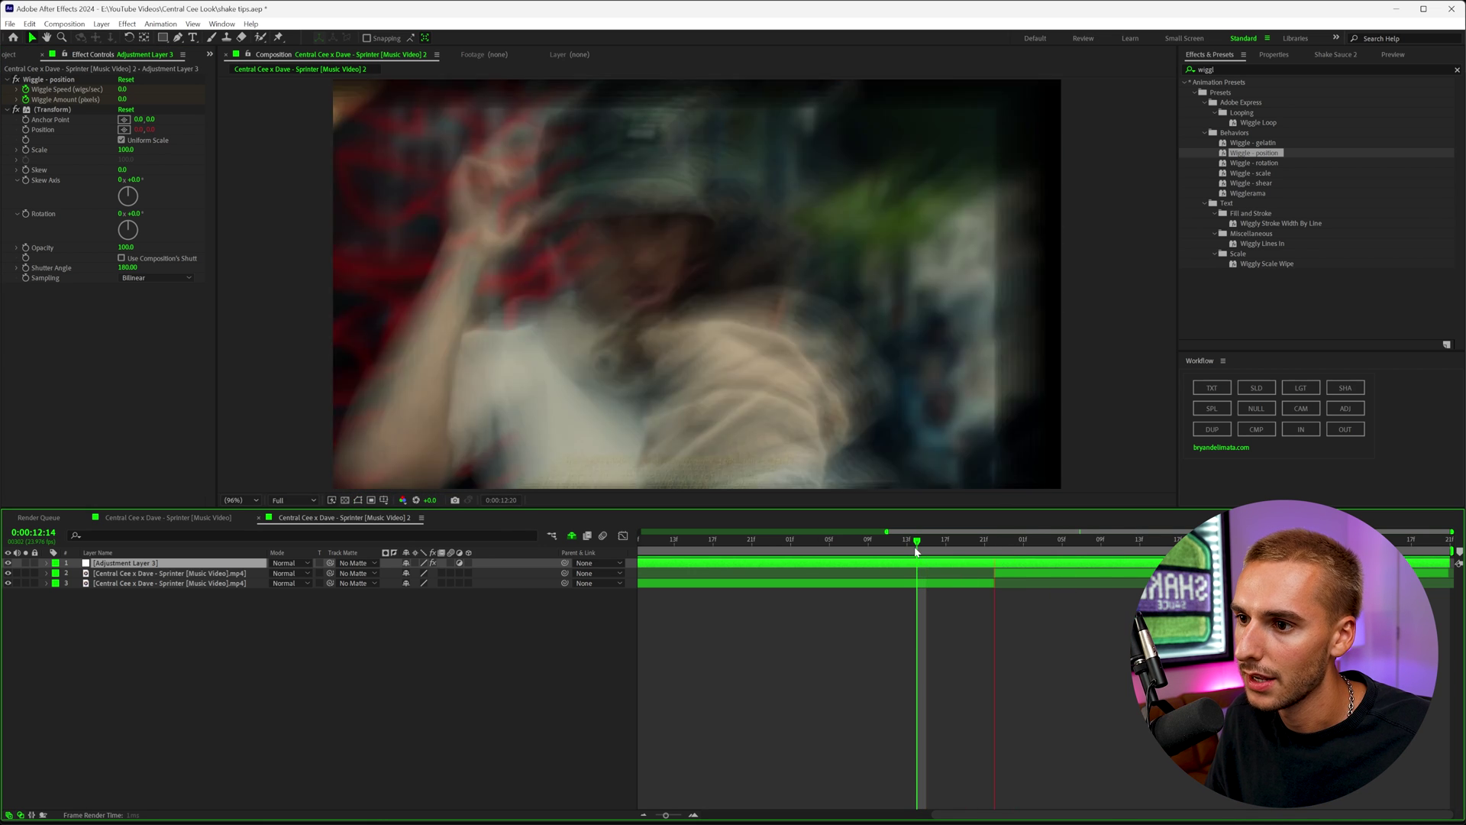
pyautogui.moveTo(916, 552); pyautogui.dragTo(995, 554)
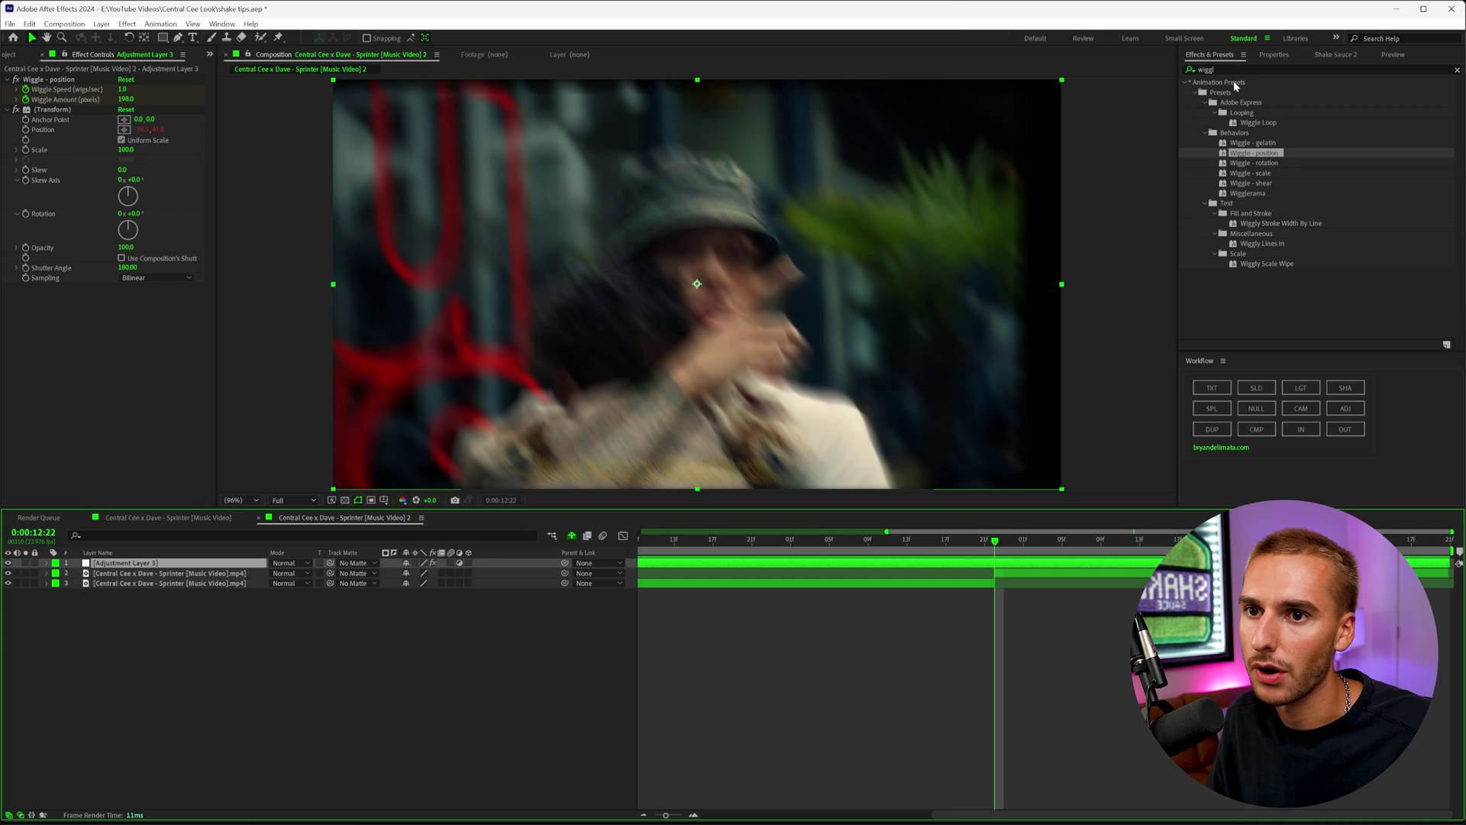
pyautogui.doubleClick(1234, 69)
# - Apply Motion Tile to the adjustment layer with output height and width 200, then scrub to review
pyautogui.write('motio')
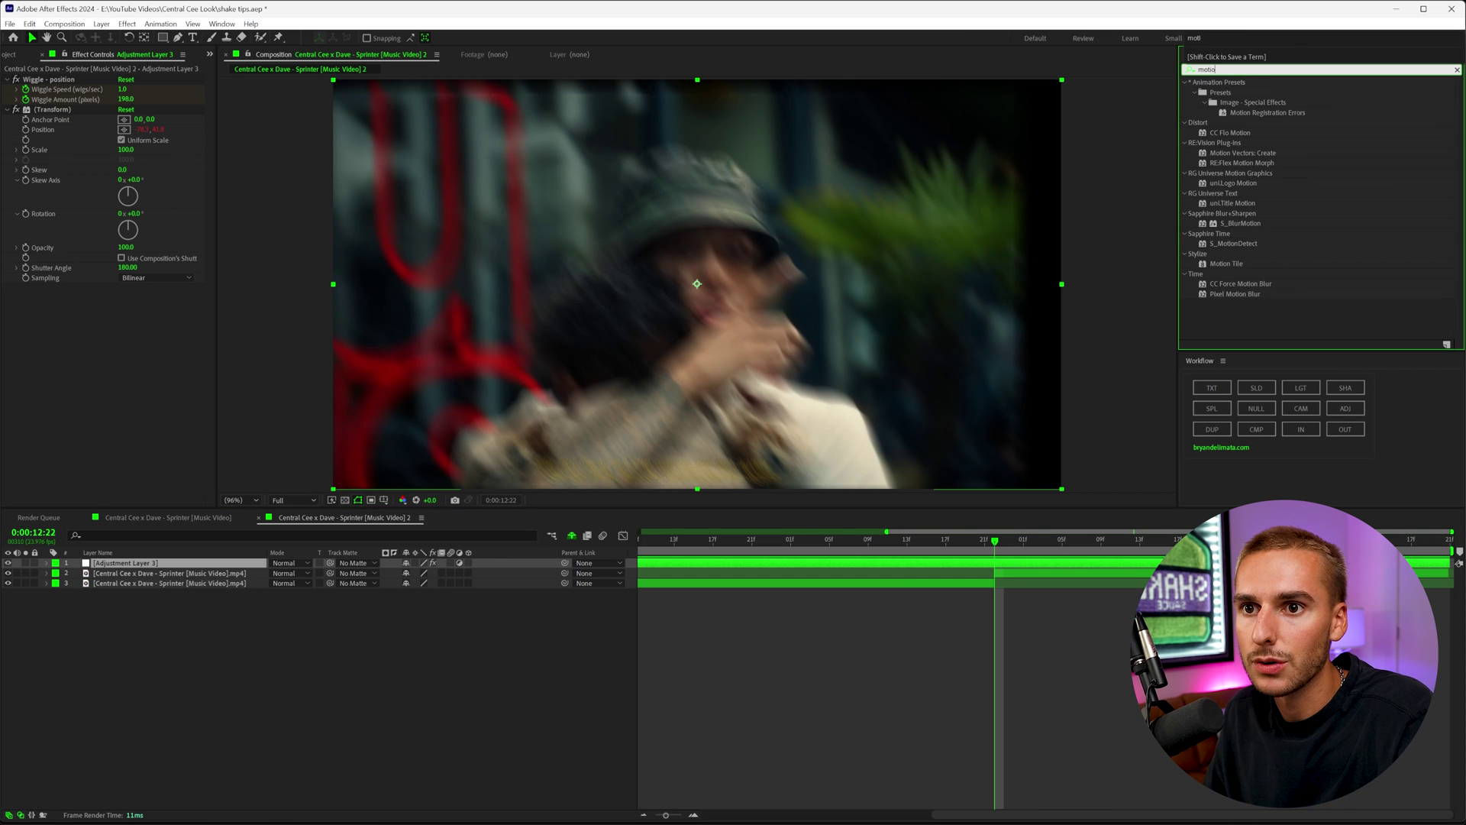
pyautogui.write('n')
pyautogui.moveTo(1238, 264); pyautogui.dragTo(180, 92)
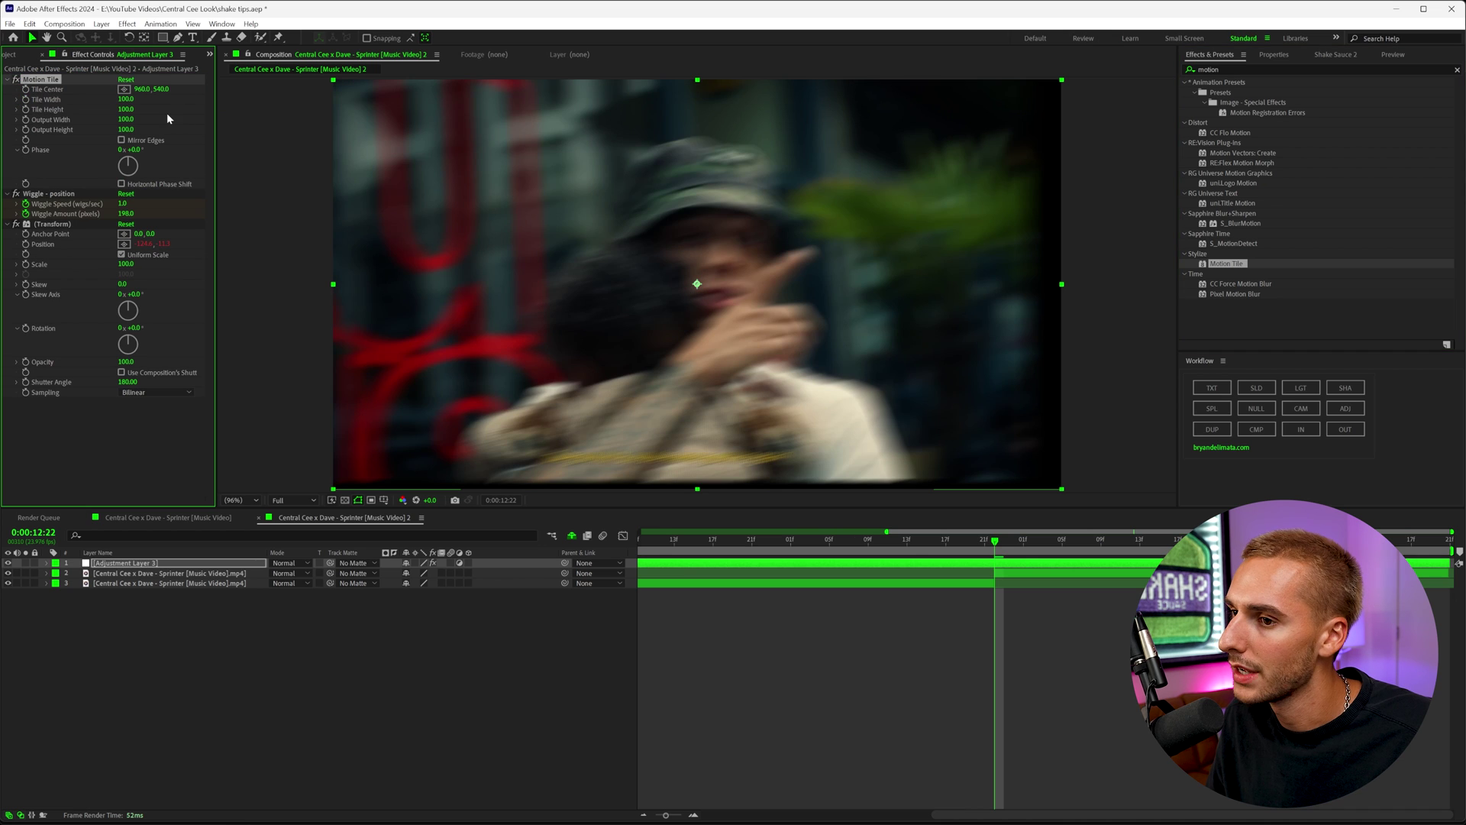
pyautogui.write('200')
pyautogui.click(127, 120)
pyautogui.write('200')
pyautogui.press('Return')
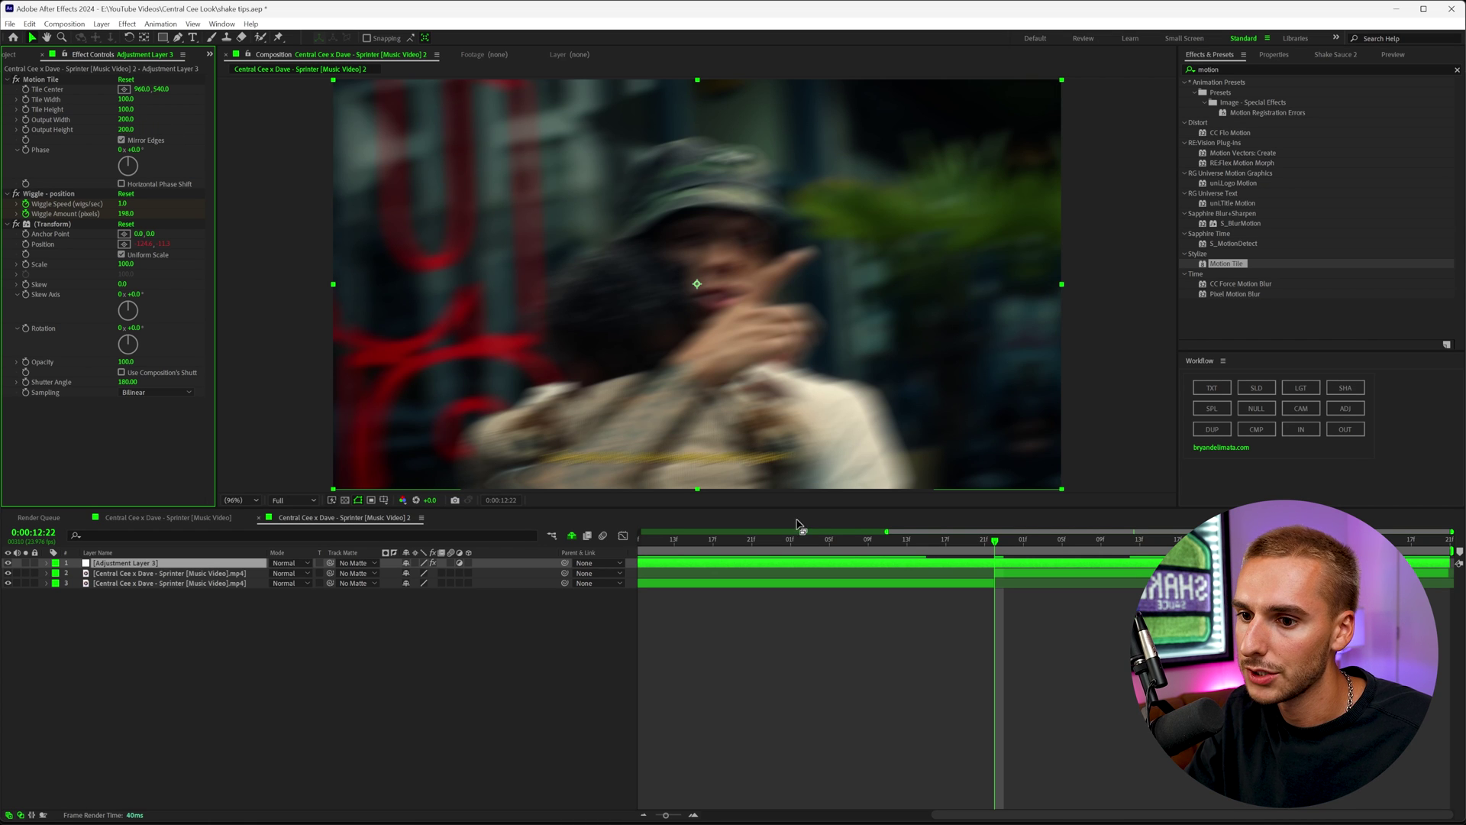
pyautogui.moveTo(814, 537); pyautogui.dragTo(823, 544)
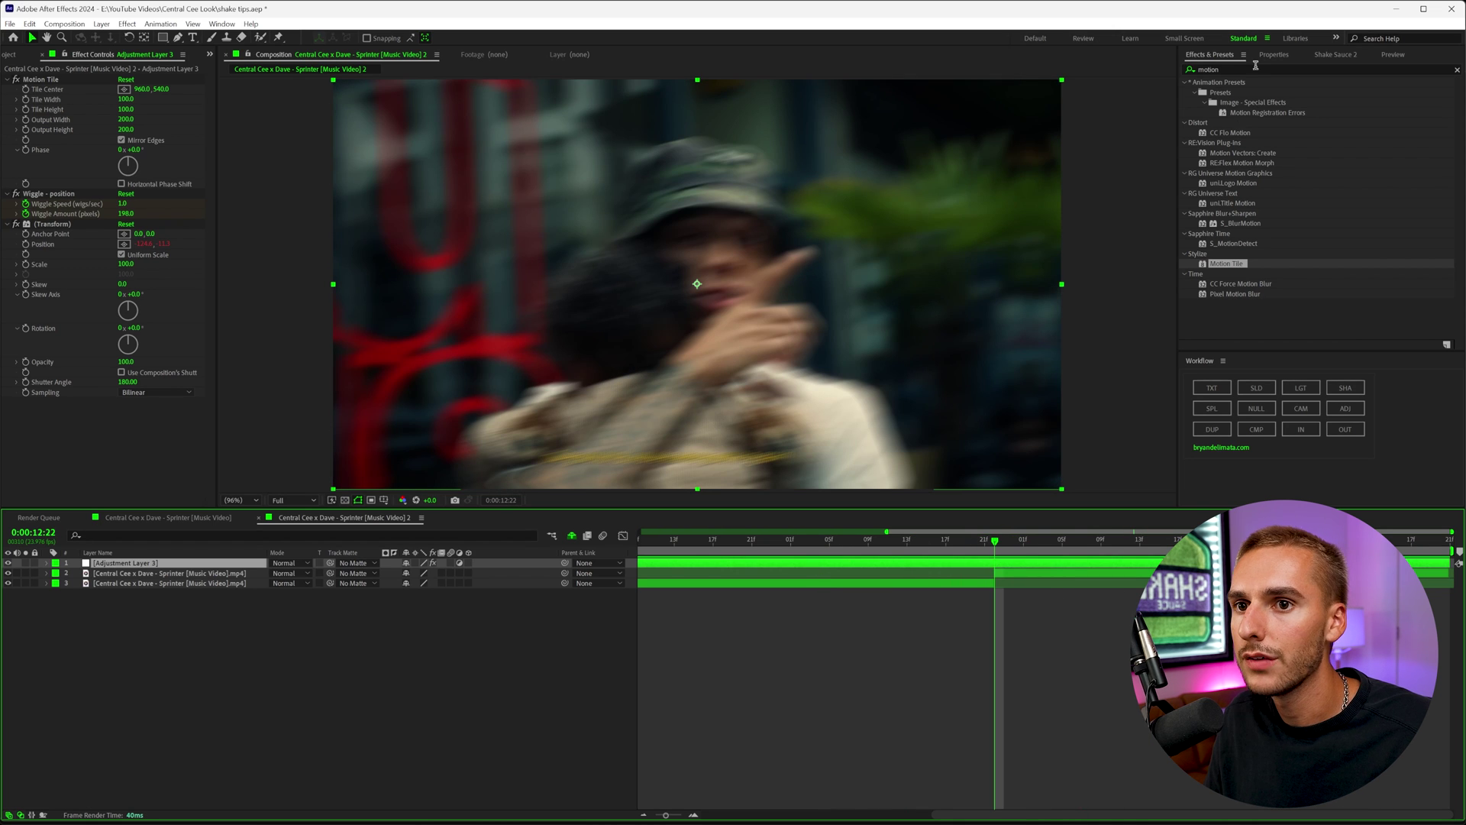
pyautogui.click(1187, 69)
# - Add the Exposure effect, collapse Motion Tile and Wiggle, and keyframe exposure 2 at the cut
pyautogui.write('expos')
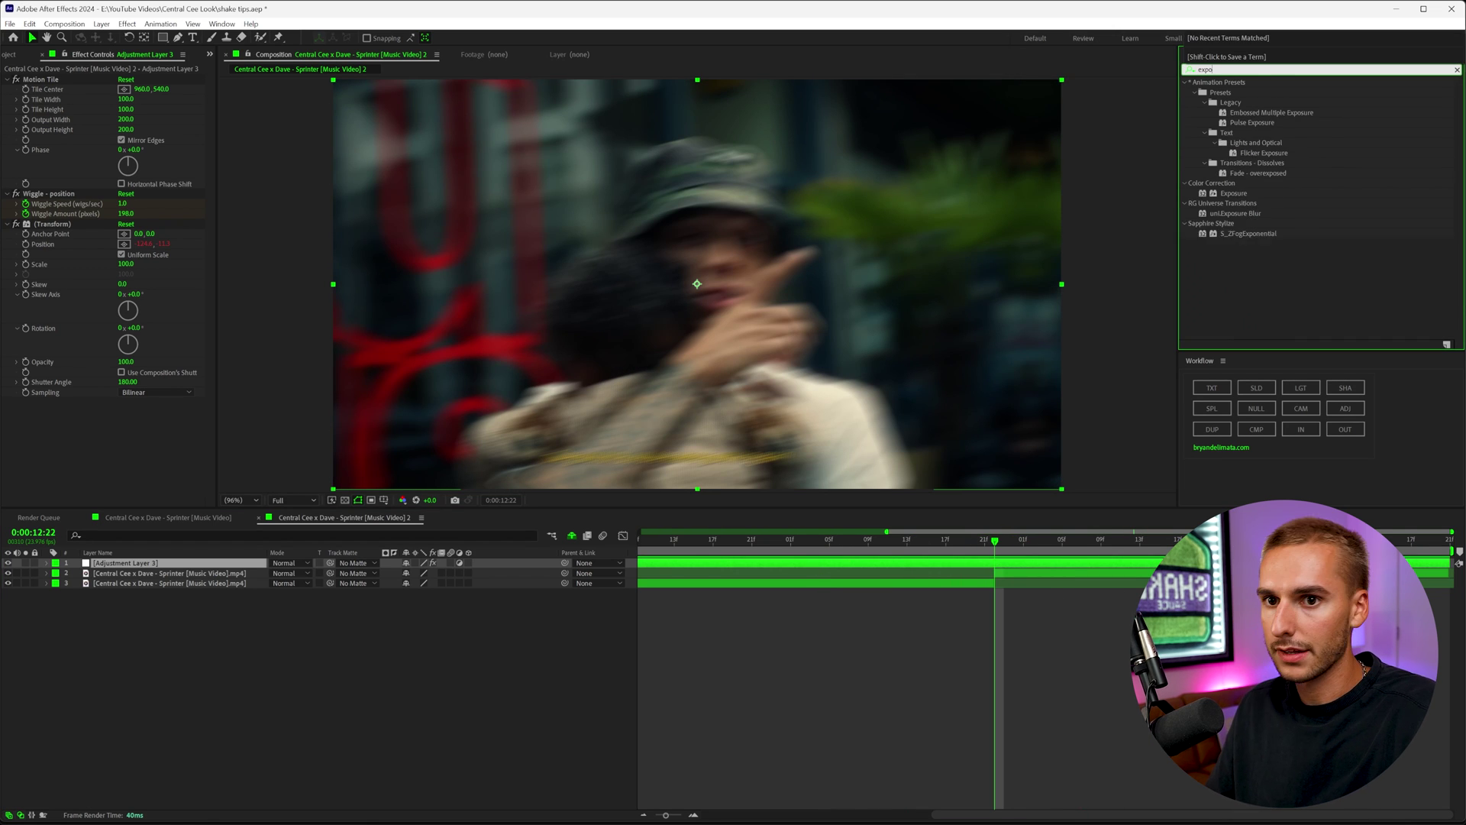
pyautogui.doubleClick(1233, 194)
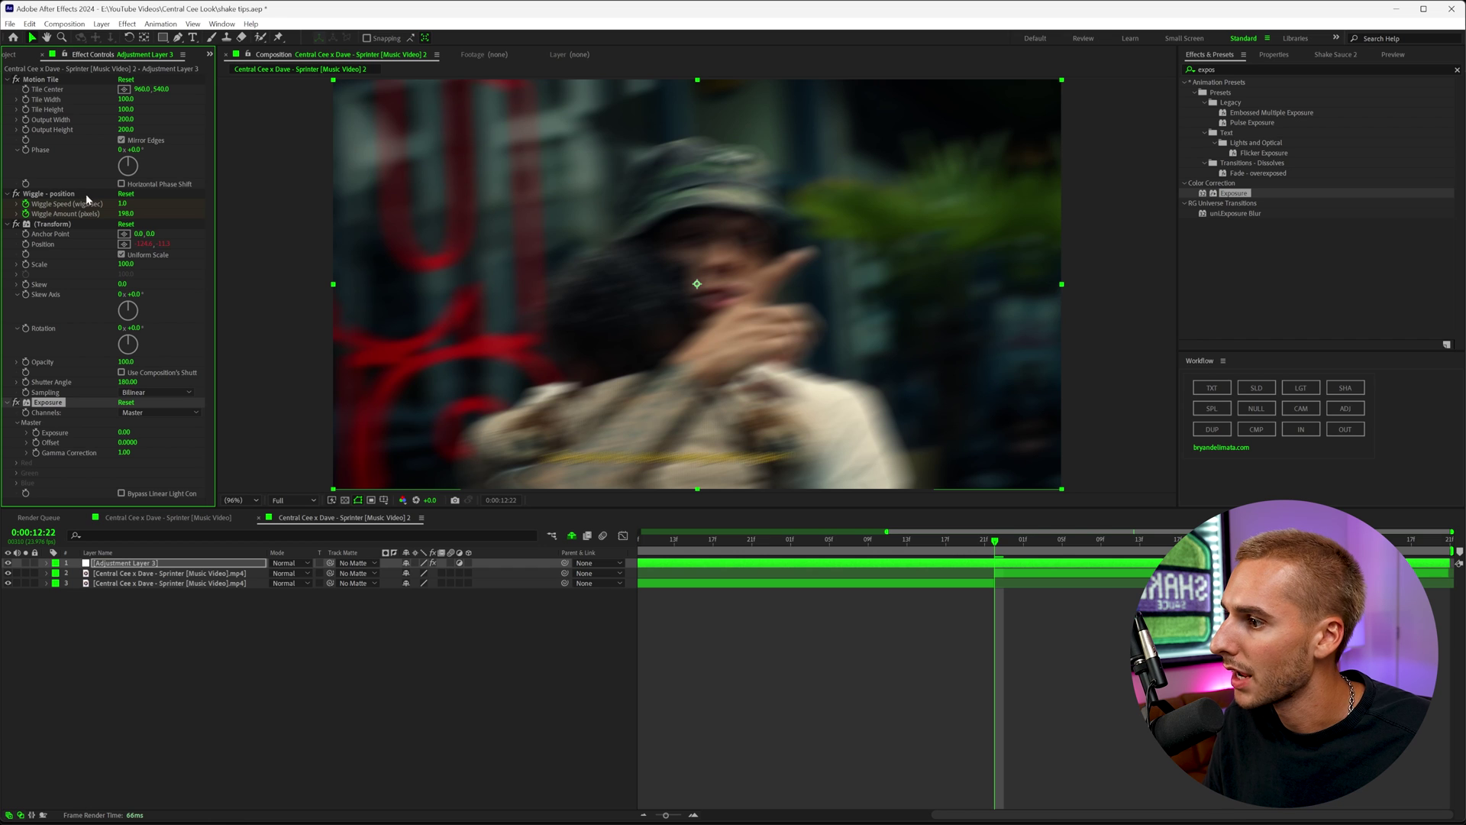
pyautogui.click(7, 79)
pyautogui.click(8, 90)
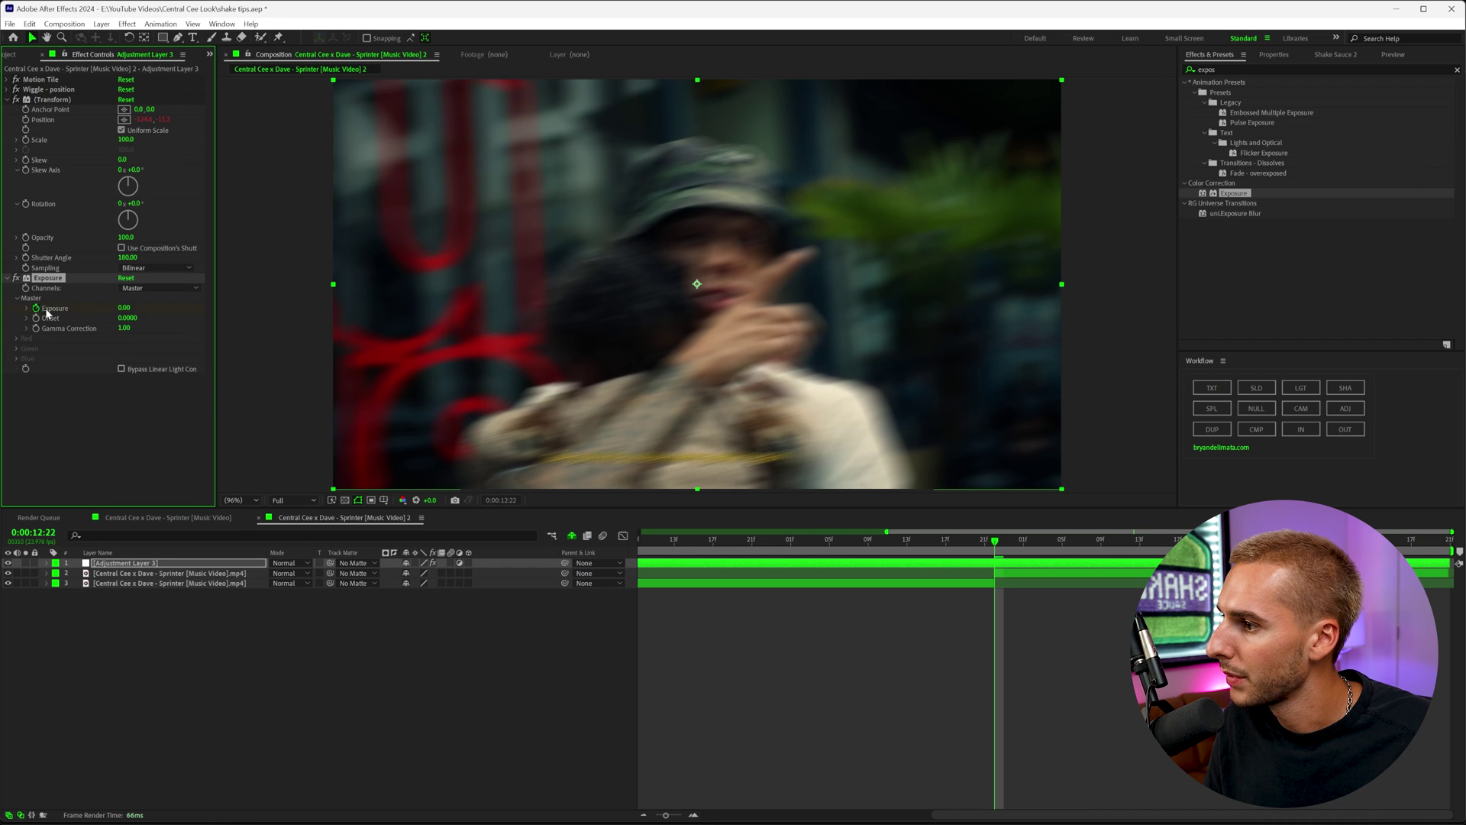
pyautogui.write('2')
pyautogui.press('Return')
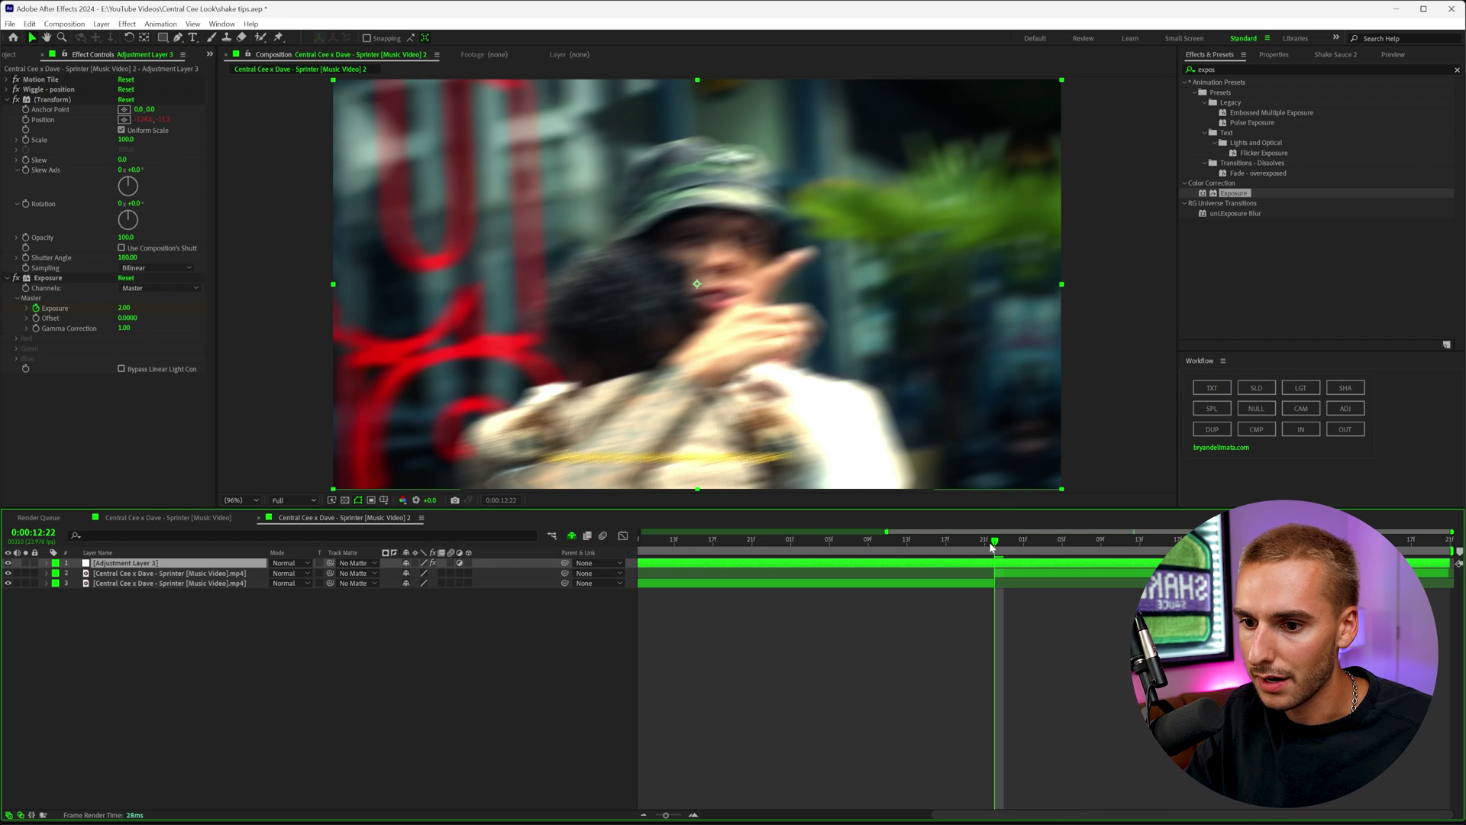
# - Keyframe exposure 0 one frame before the flash and preview the transition
pyautogui.press('pageup')
pyautogui.click(123, 308)
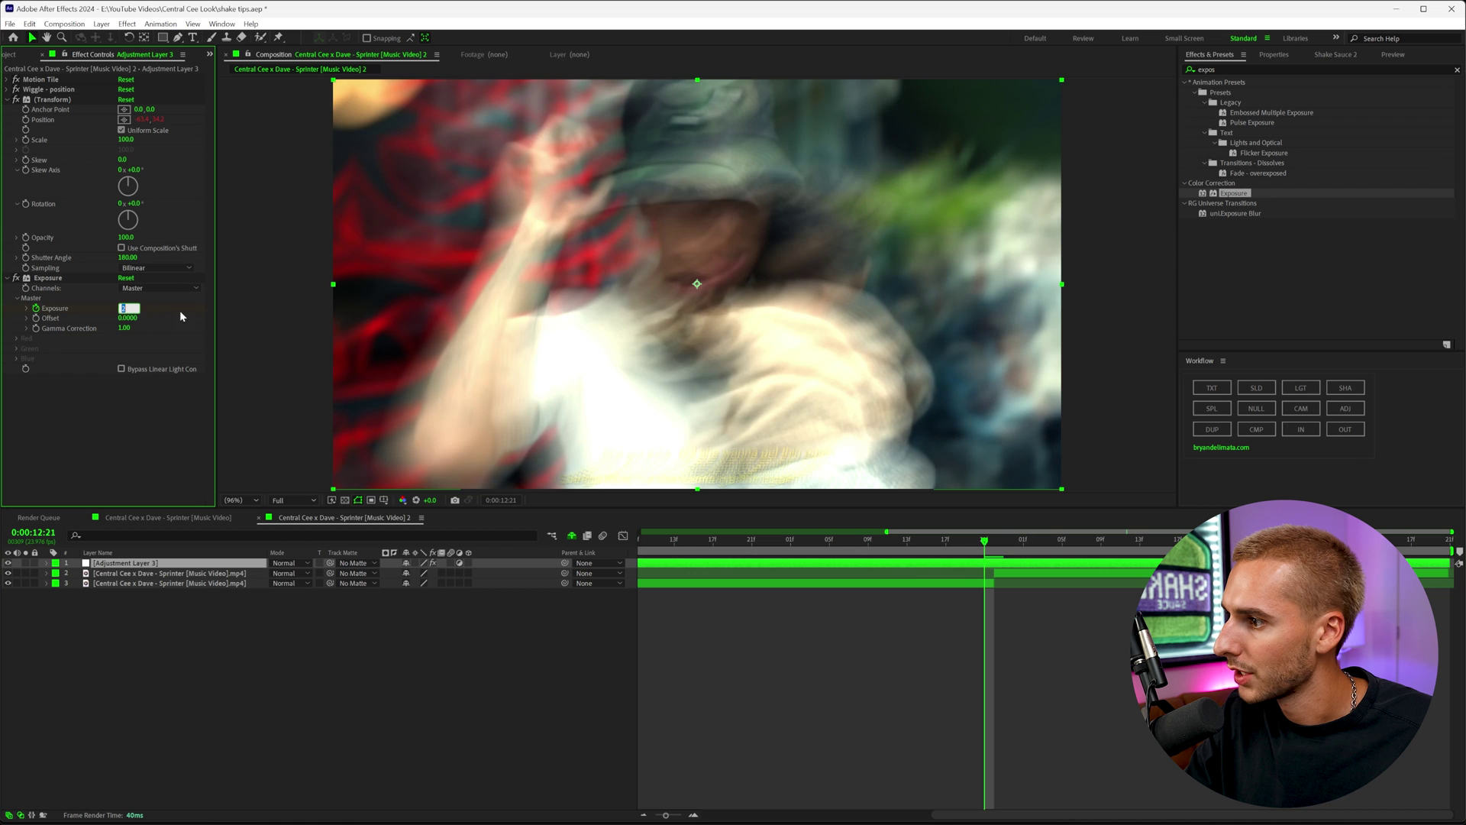
pyautogui.write('0')
pyautogui.press('Return')
pyautogui.click(1015, 550)
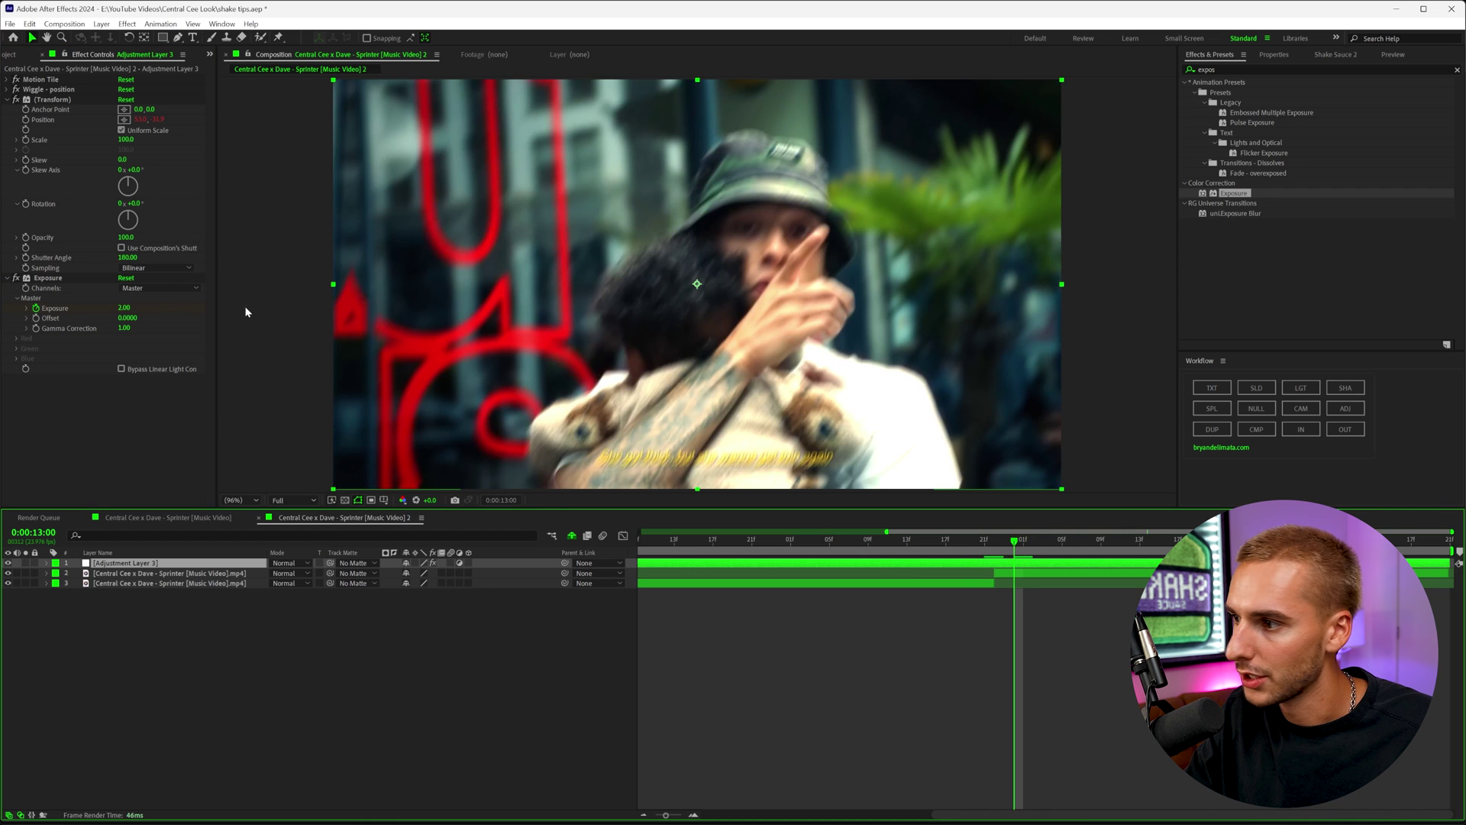
pyautogui.click(855, 550)
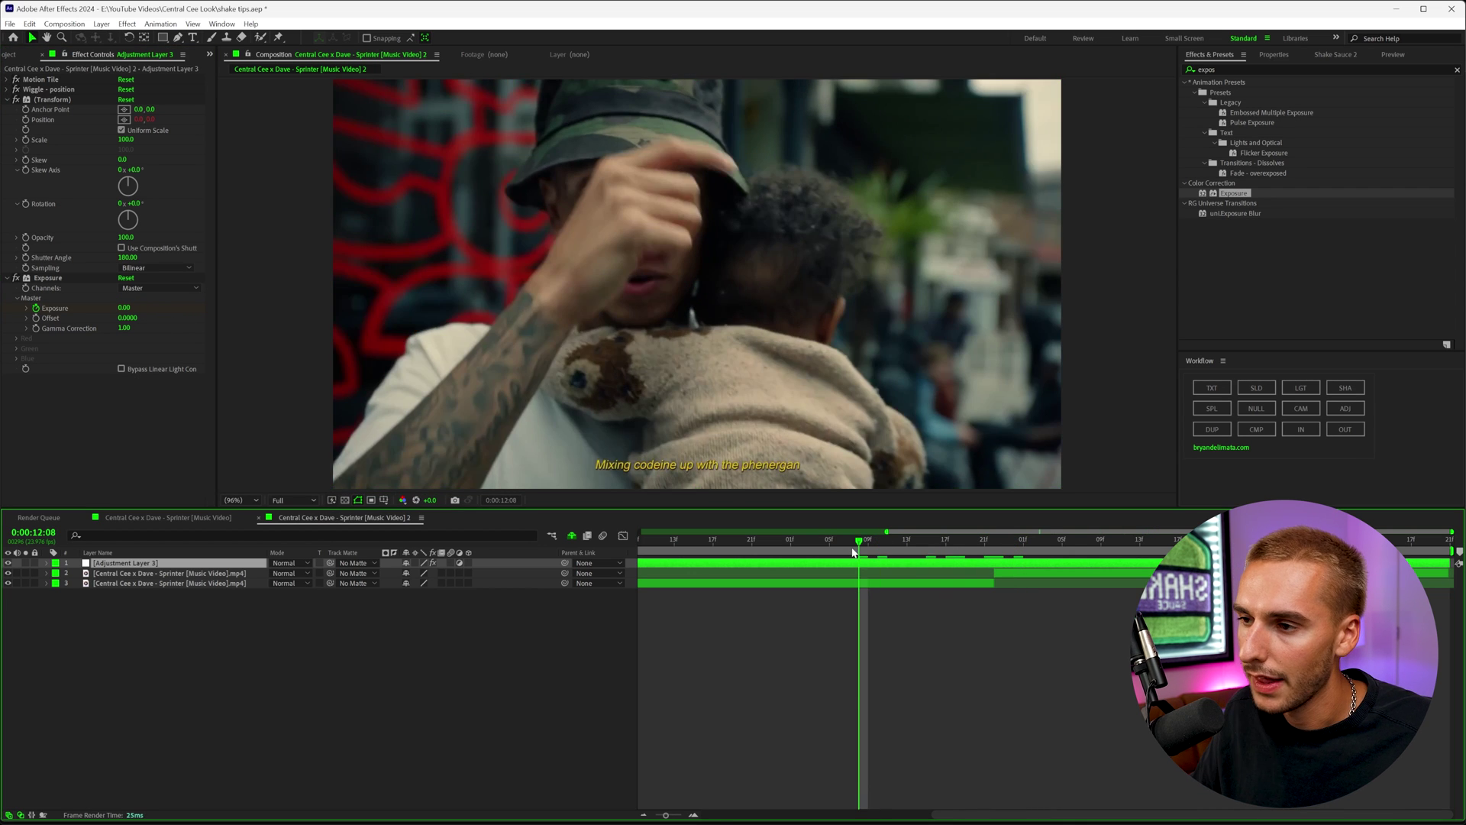
pyautogui.press('space')
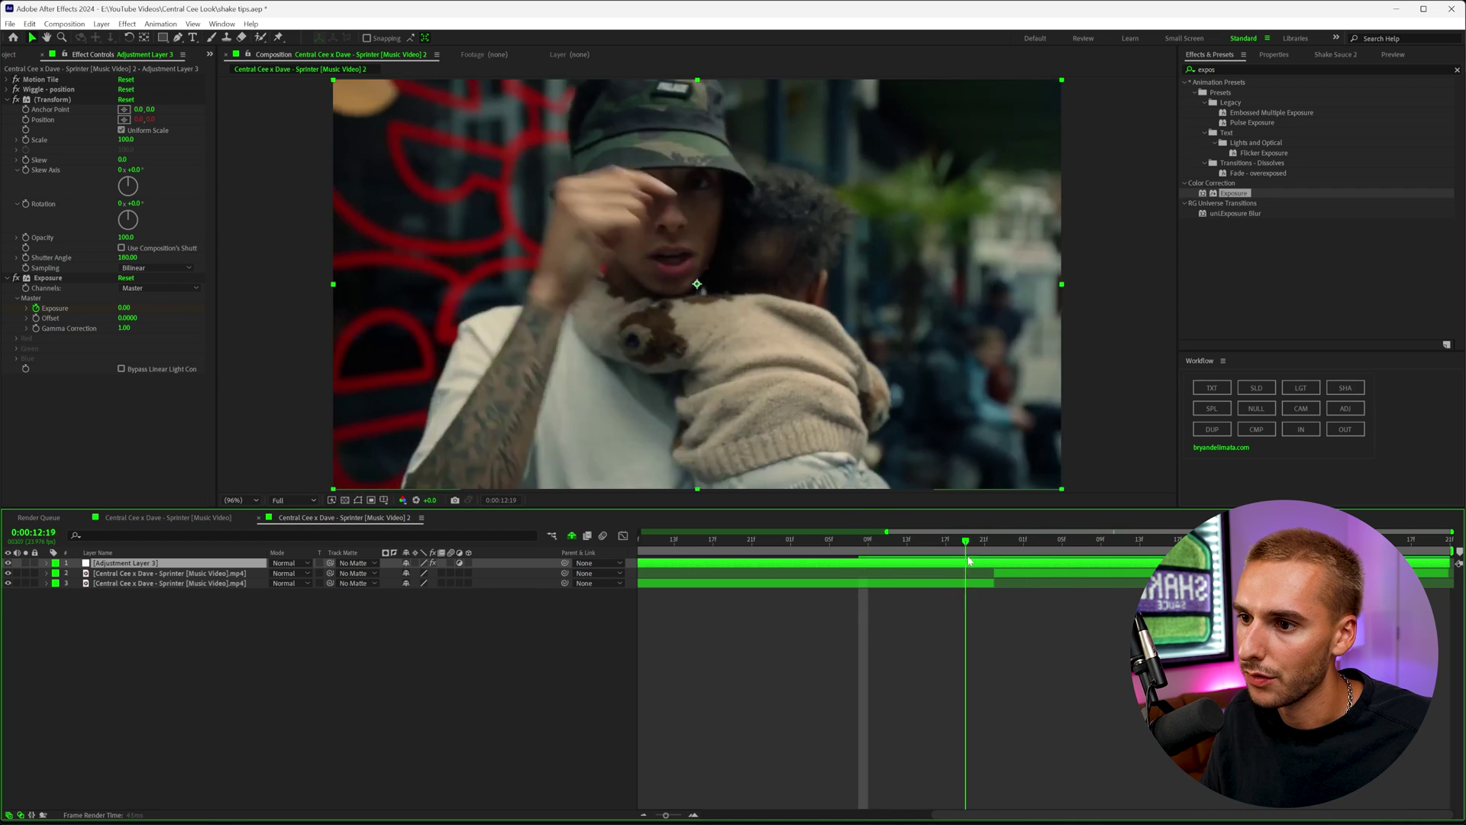
pyautogui.press('space')
pyautogui.press('pageup')
# - Select all nine transition keyframes, apply Easy Ease with F9, and preview
pyautogui.press('u')
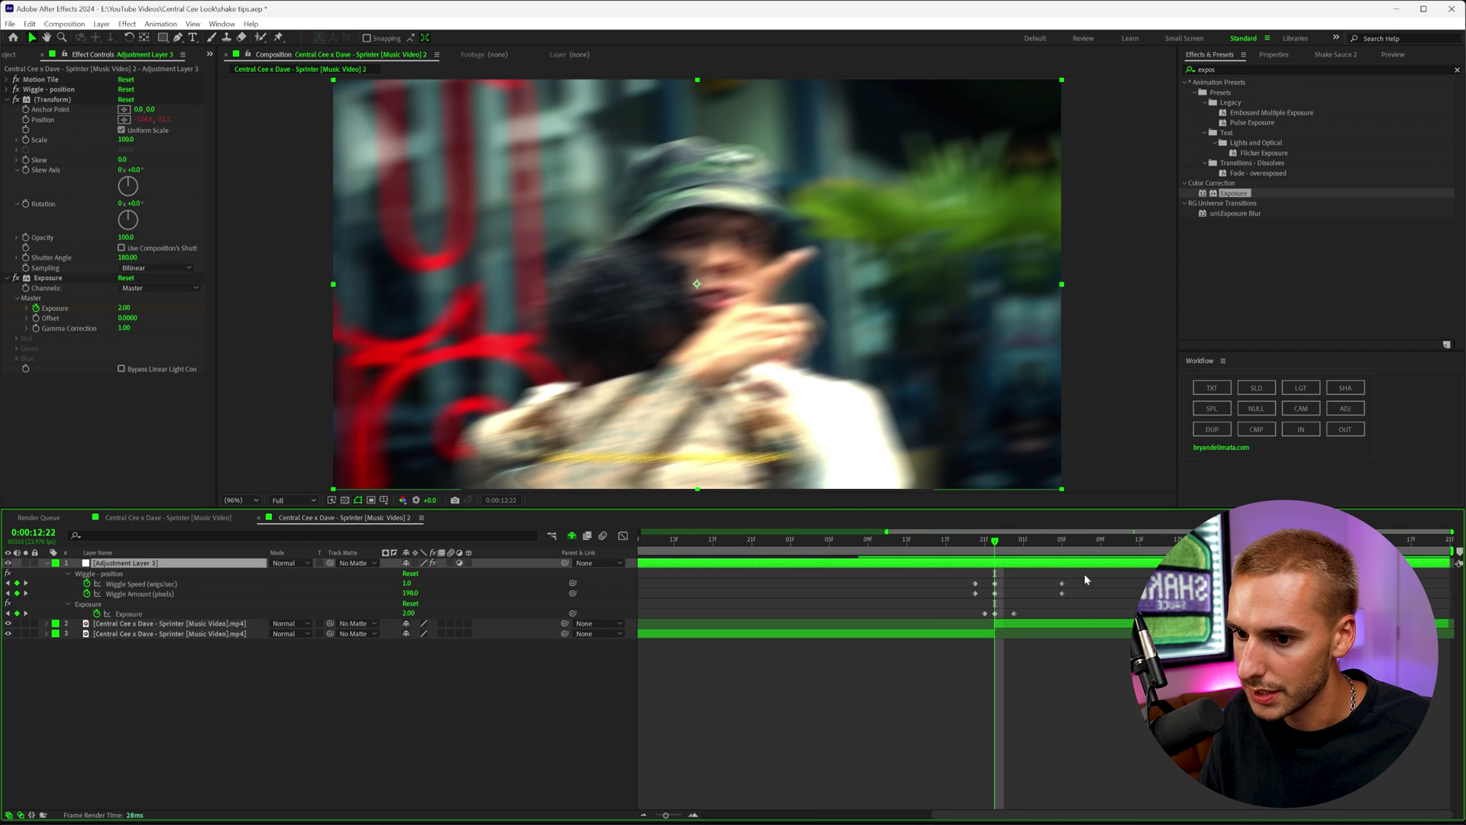
pyautogui.moveTo(1087, 579); pyautogui.dragTo(937, 622)
pyautogui.press('F9')
pyautogui.click(811, 551)
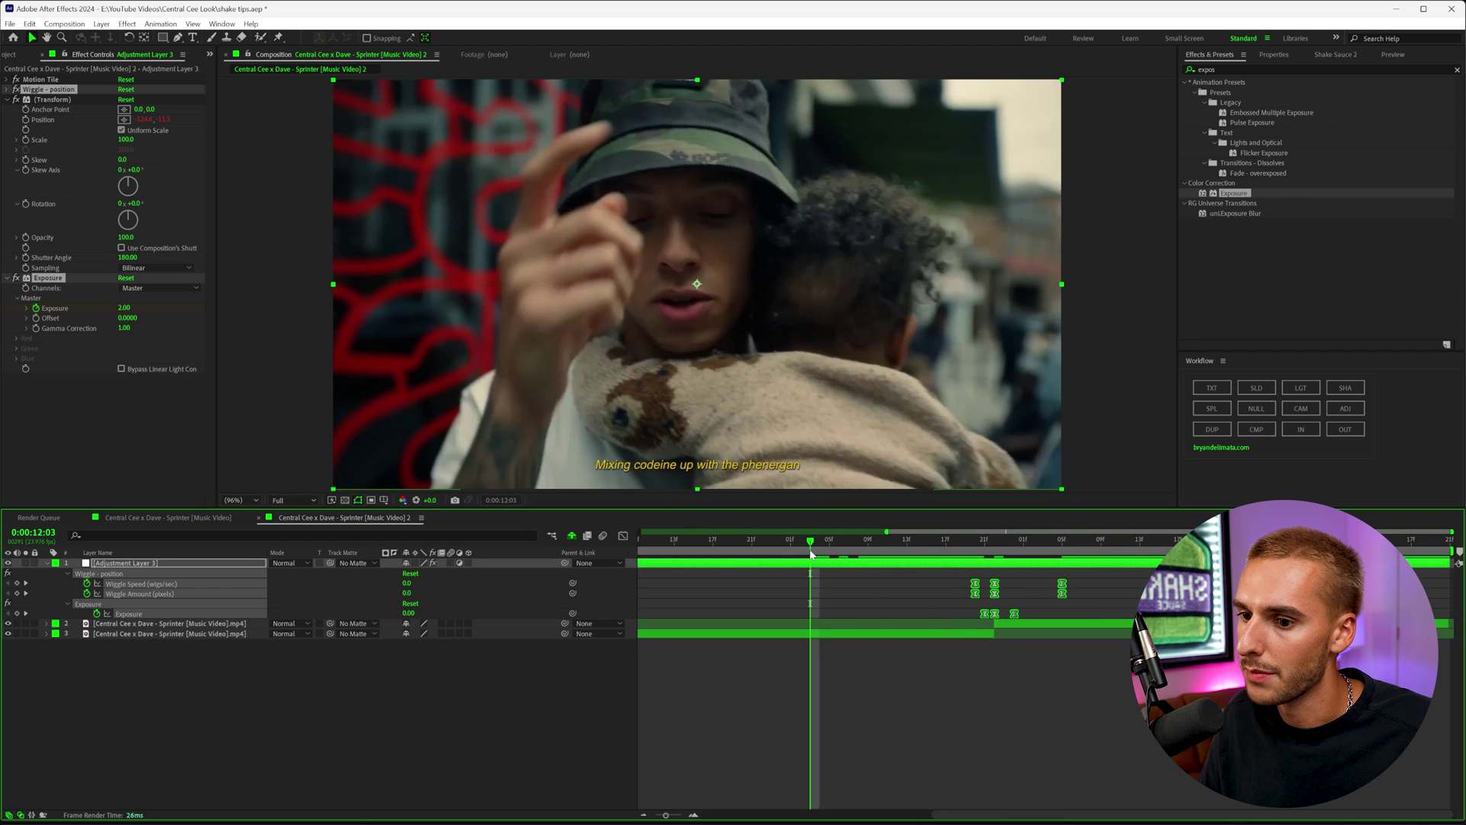
pyautogui.press('space')
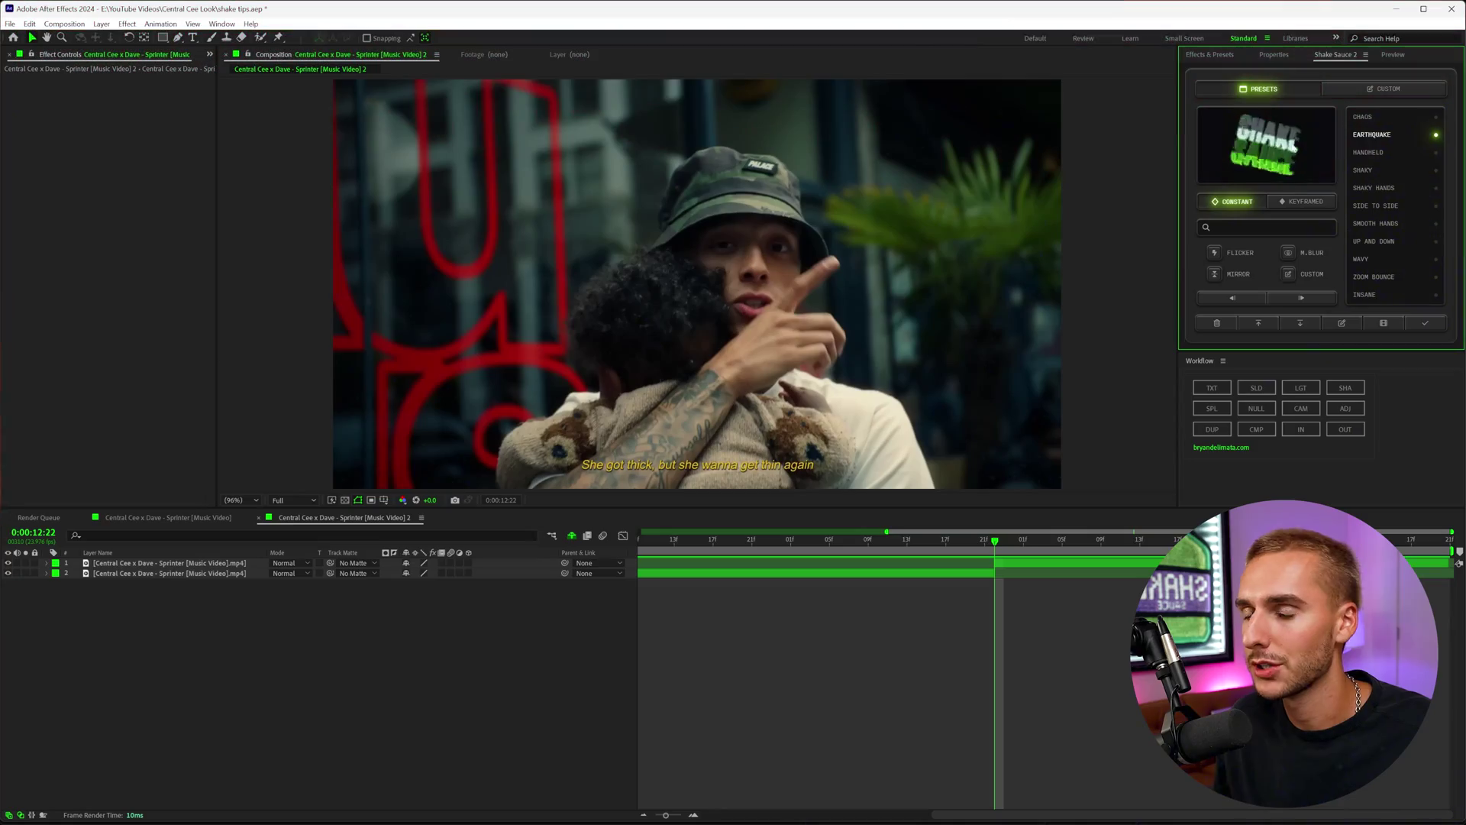
# - Apply Shake Sauce 2's keyframed Horizontal shake at the cut and preview it
pyautogui.click(1307, 202)
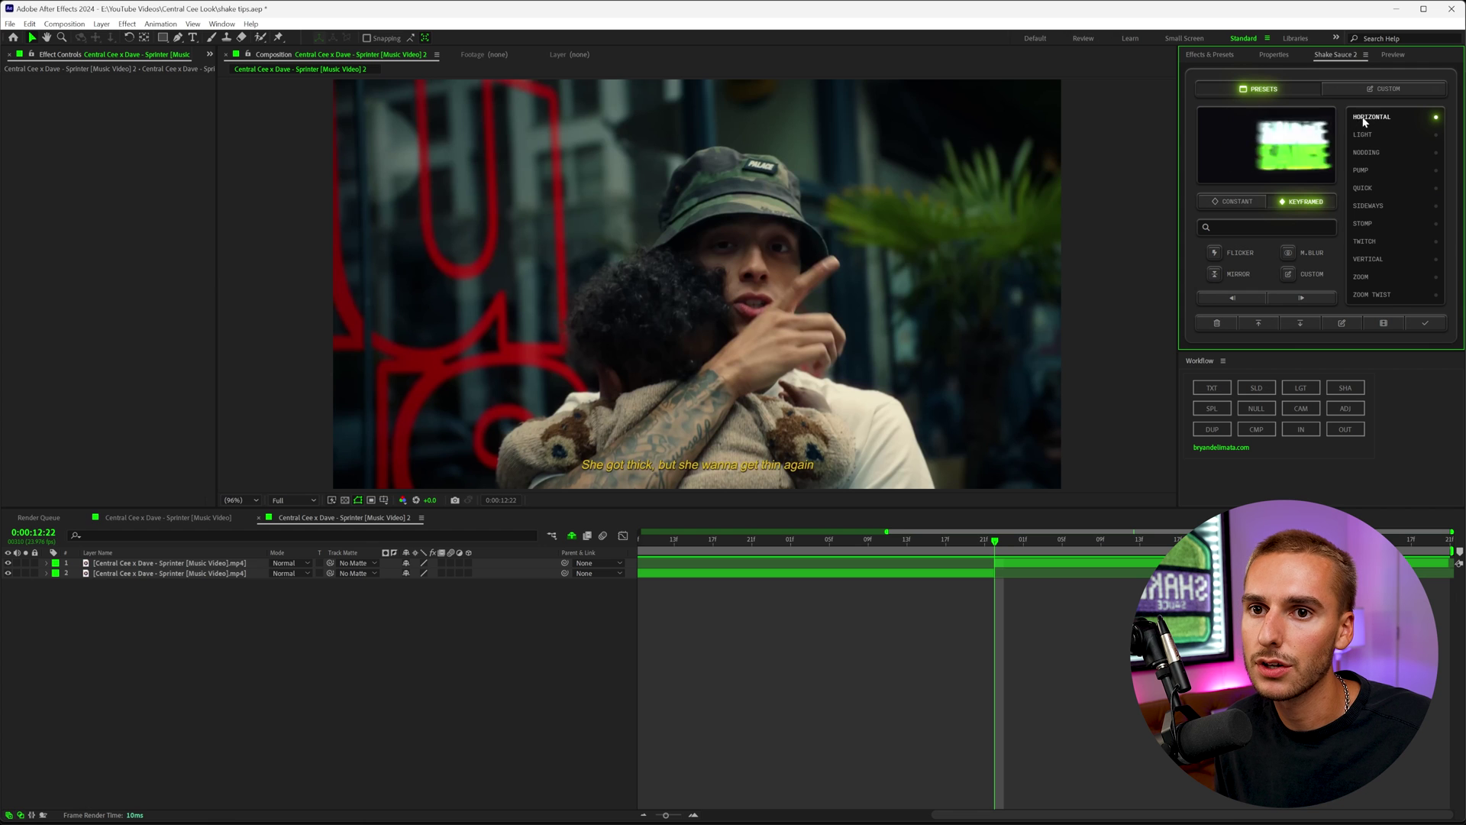
pyautogui.click(1435, 118)
pyautogui.click(1425, 321)
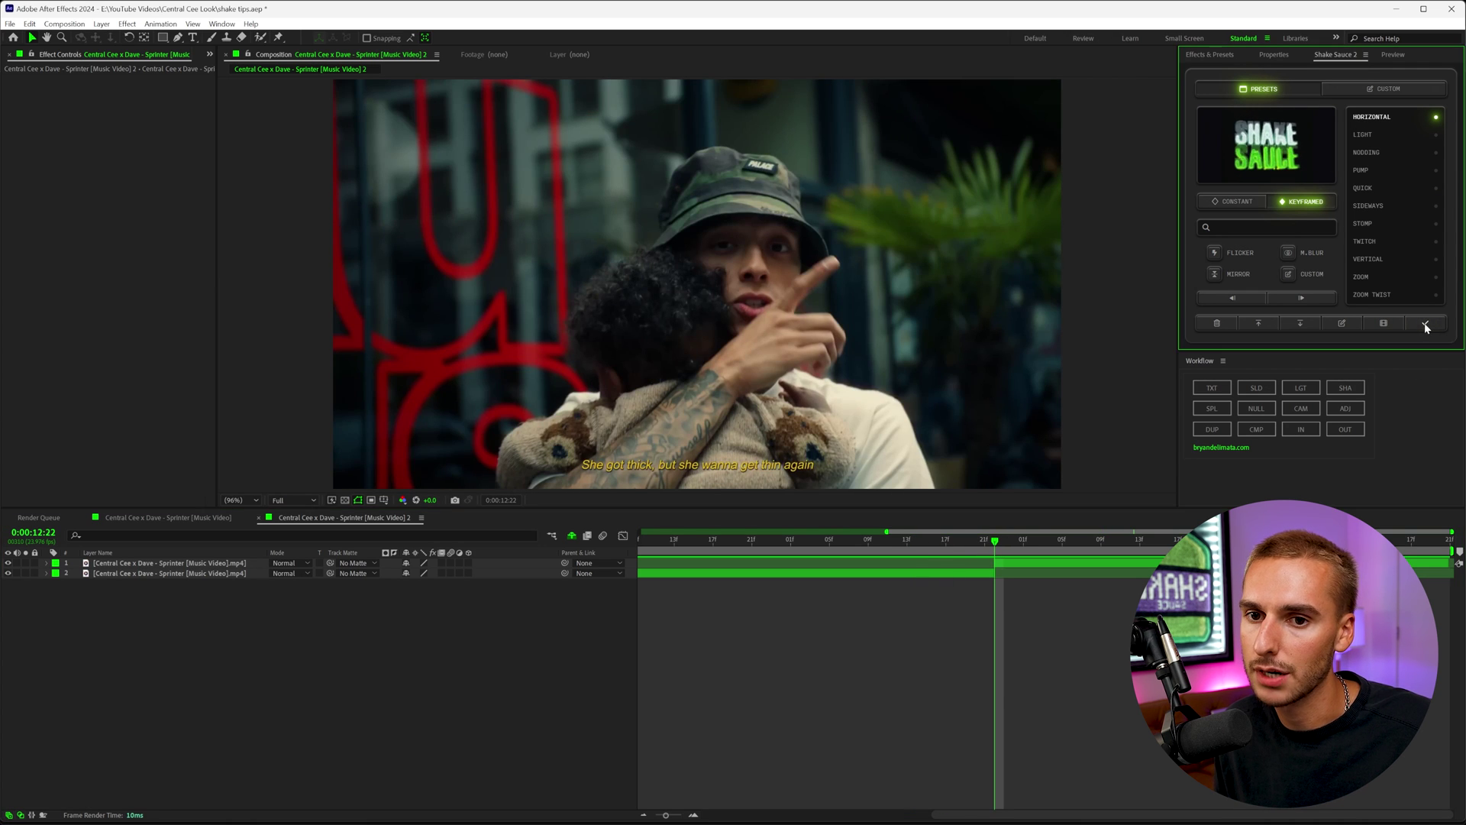
pyautogui.click(901, 551)
pyautogui.press('space')
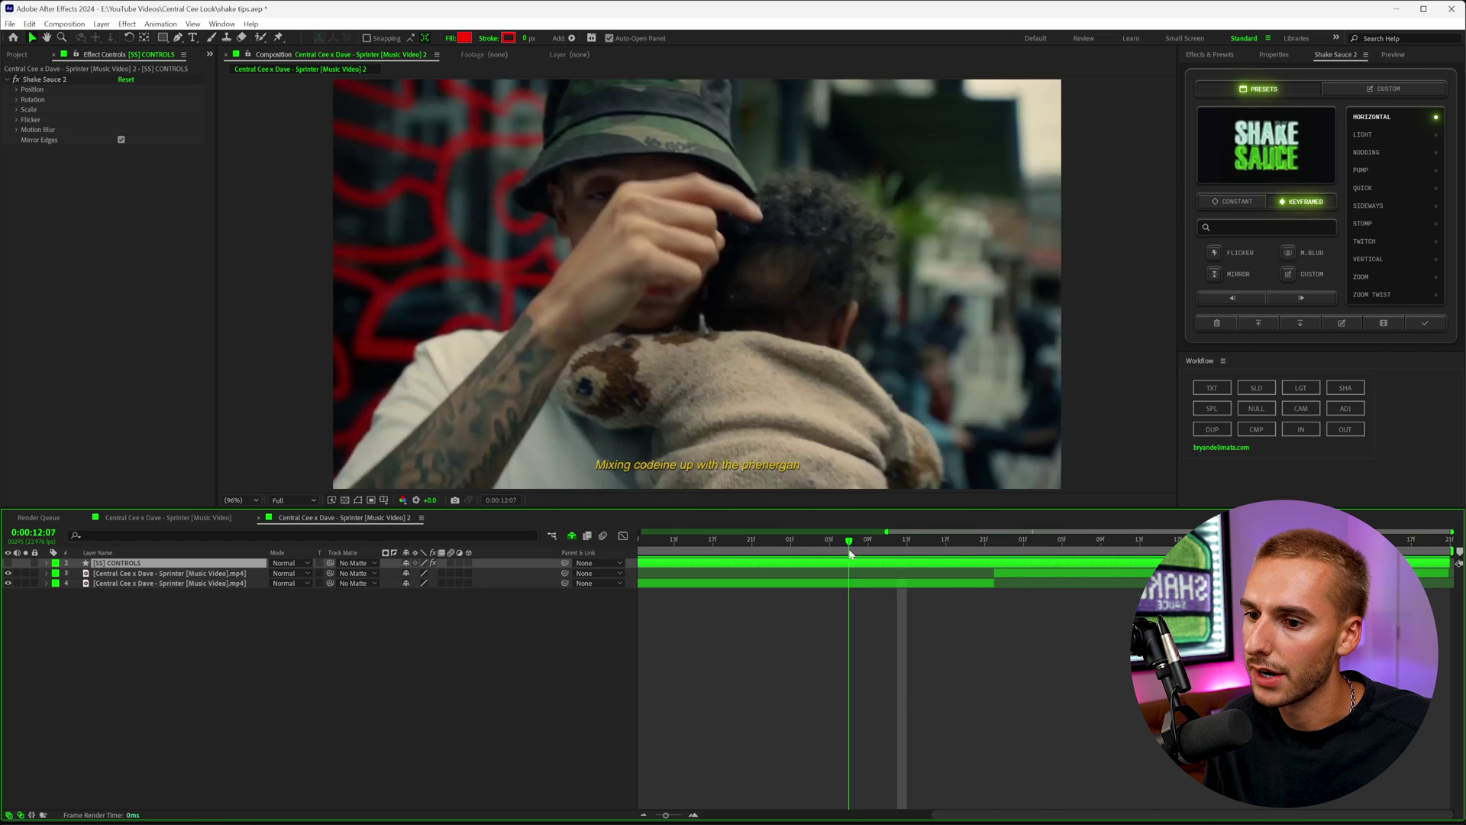
pyautogui.click(850, 551)
# - Apply Shake Sauce 2's Quick shake preset at the cut and preview it
pyautogui.press('space')
pyautogui.click(995, 550)
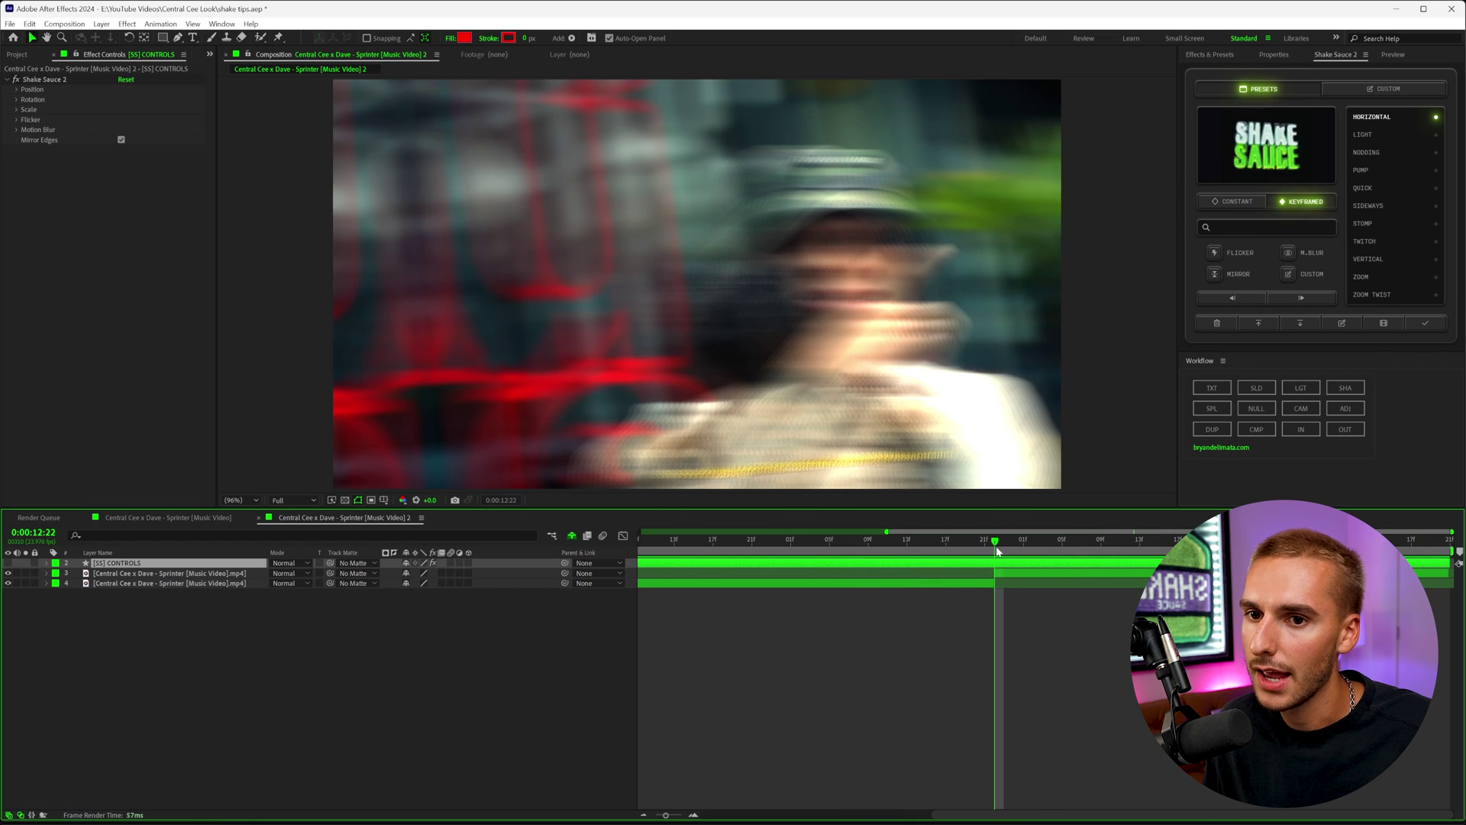
pyautogui.click(1359, 171)
pyautogui.click(1360, 188)
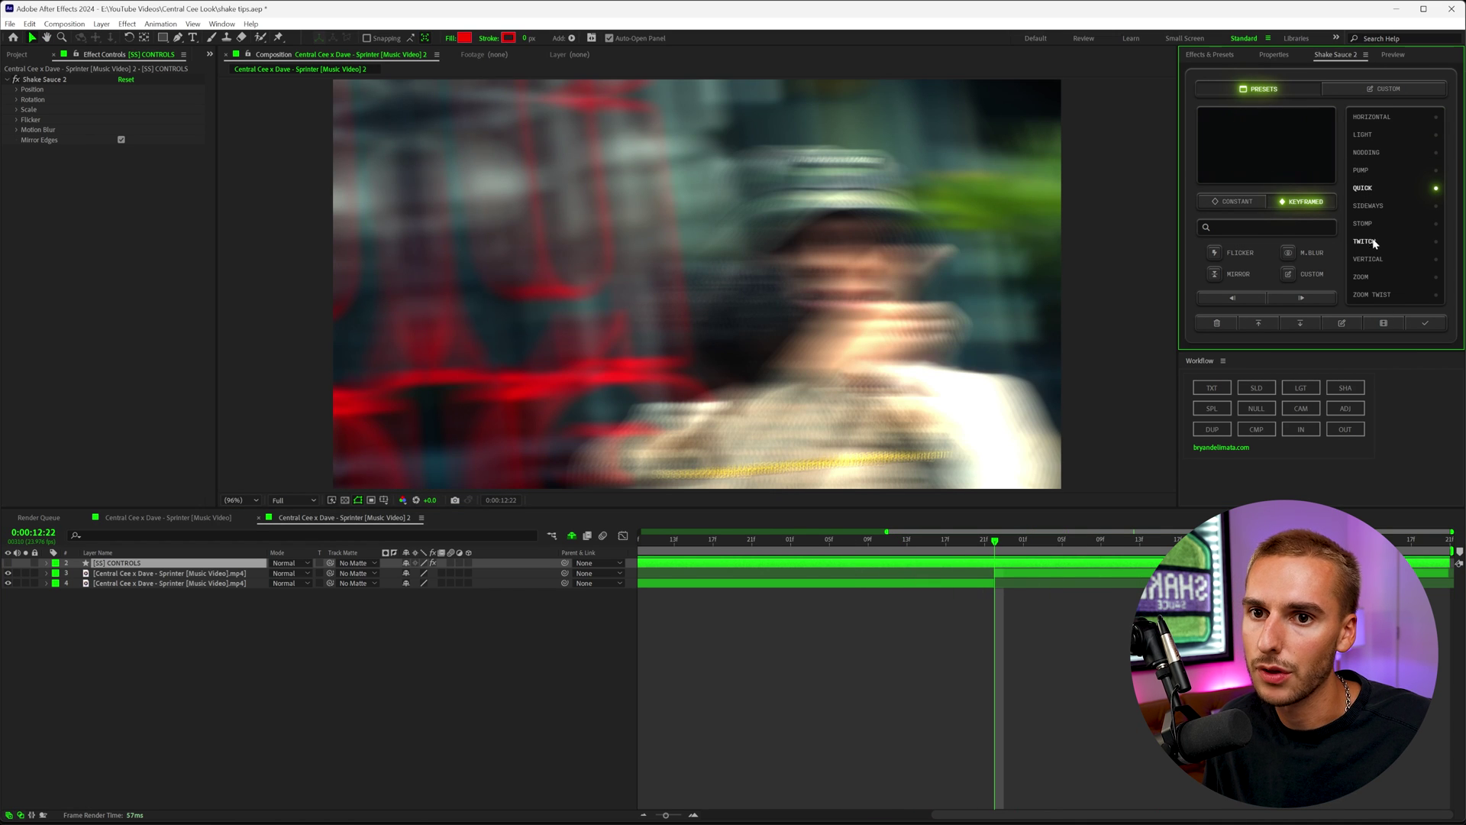
pyautogui.click(997, 569)
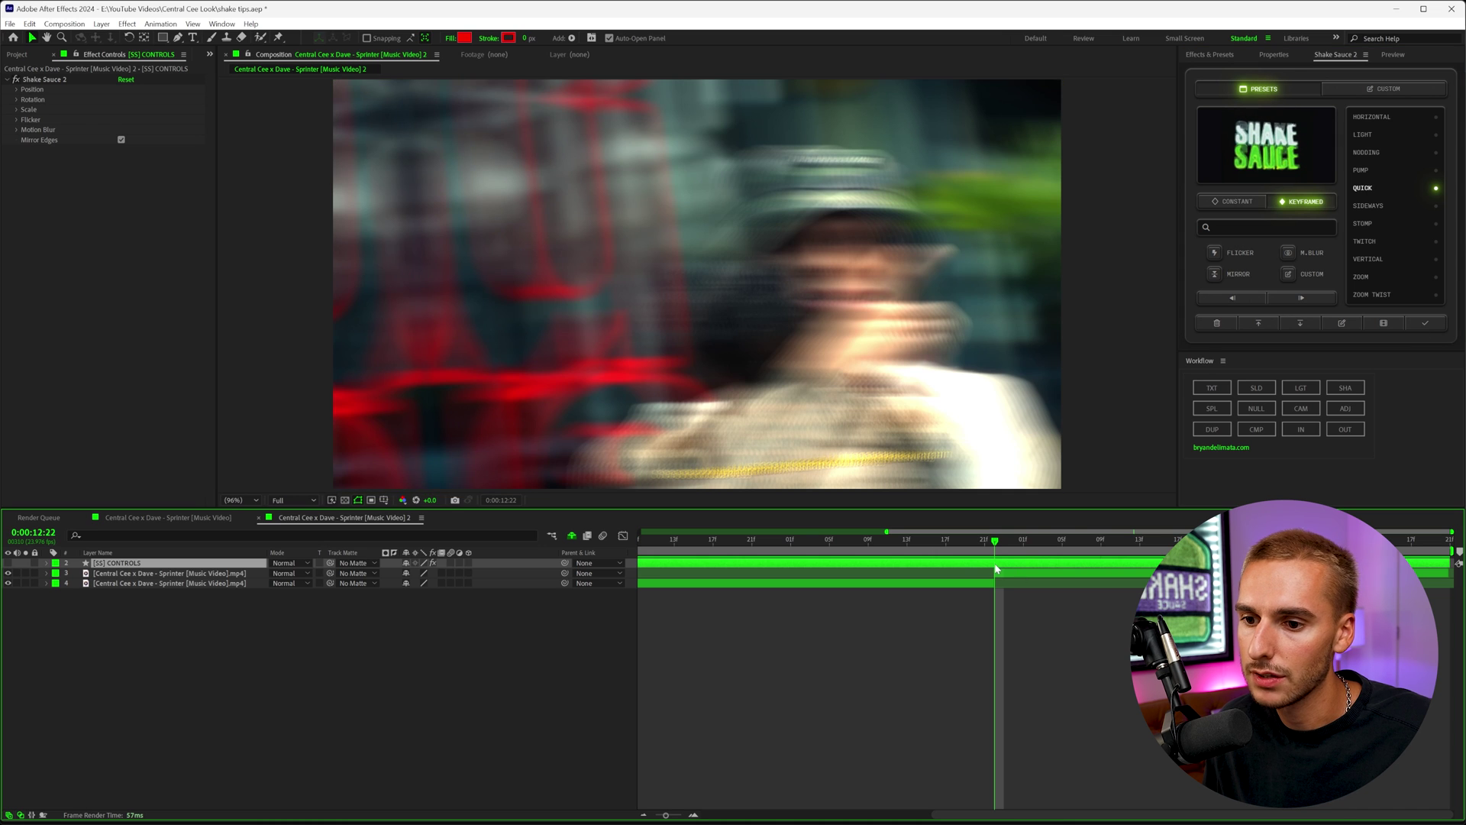
pyautogui.click(1425, 324)
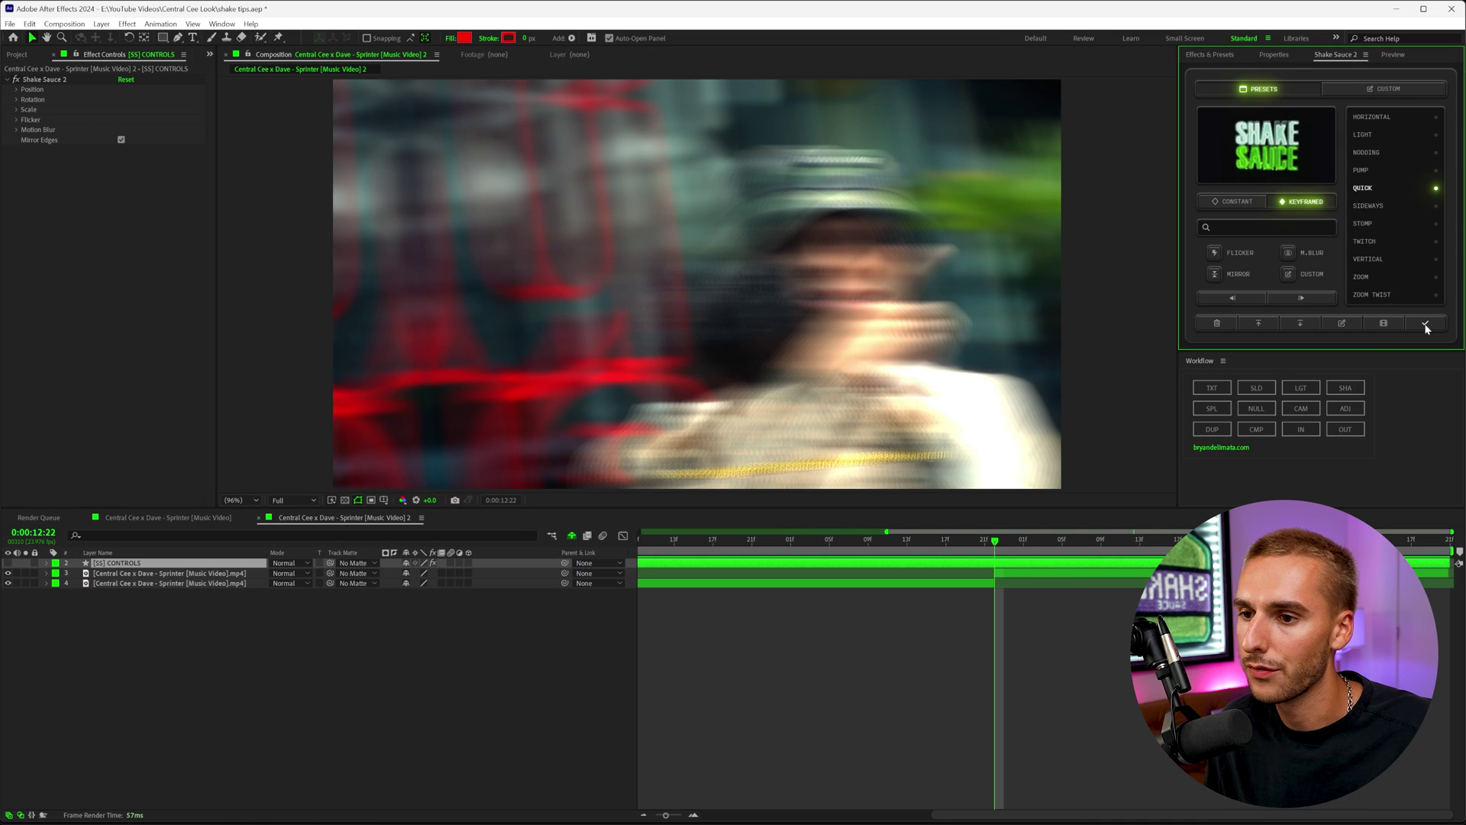
pyautogui.click(1425, 325)
pyautogui.click(950, 594)
pyautogui.press('space')
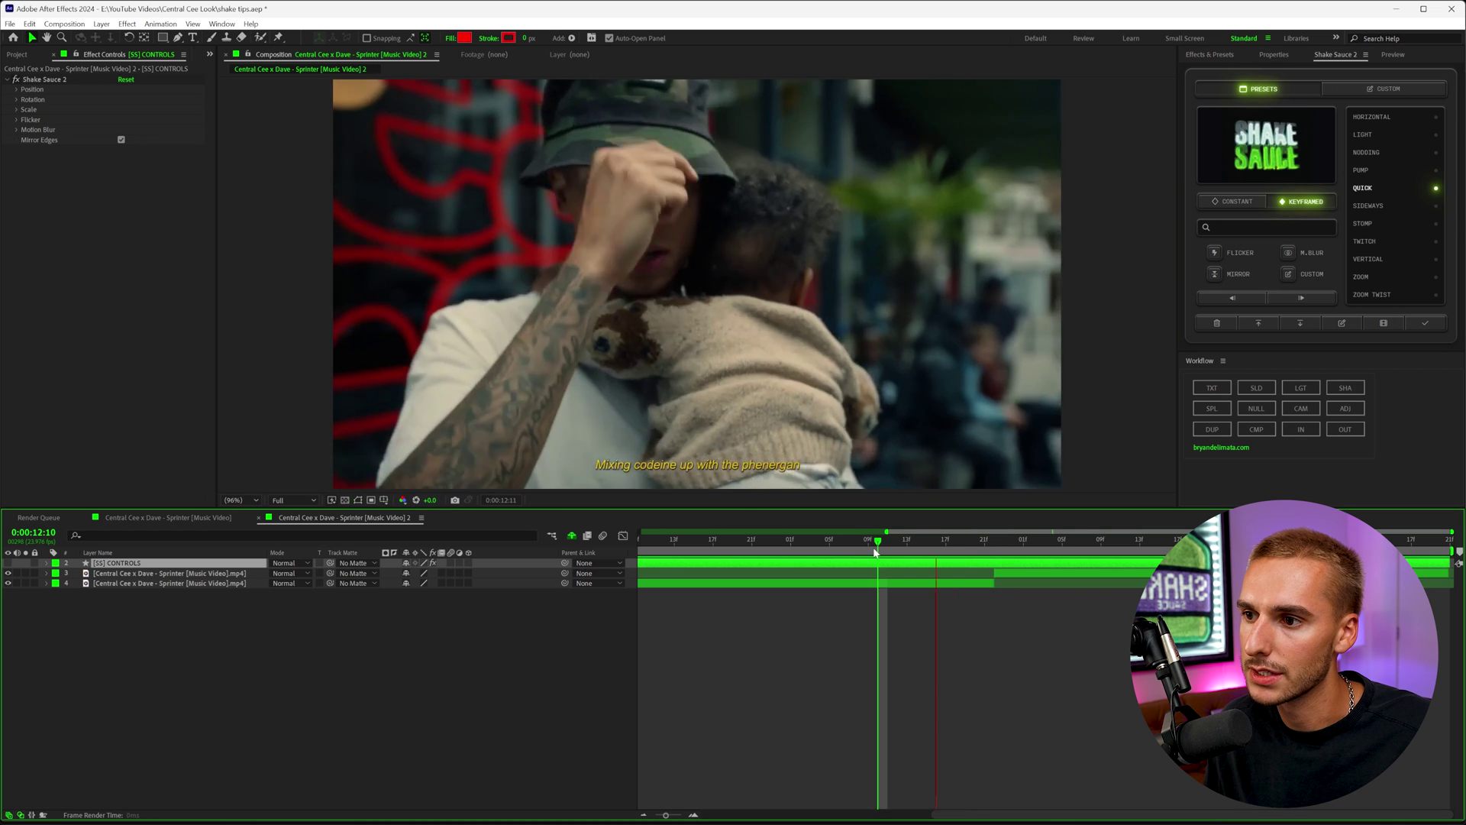
pyautogui.press('space')
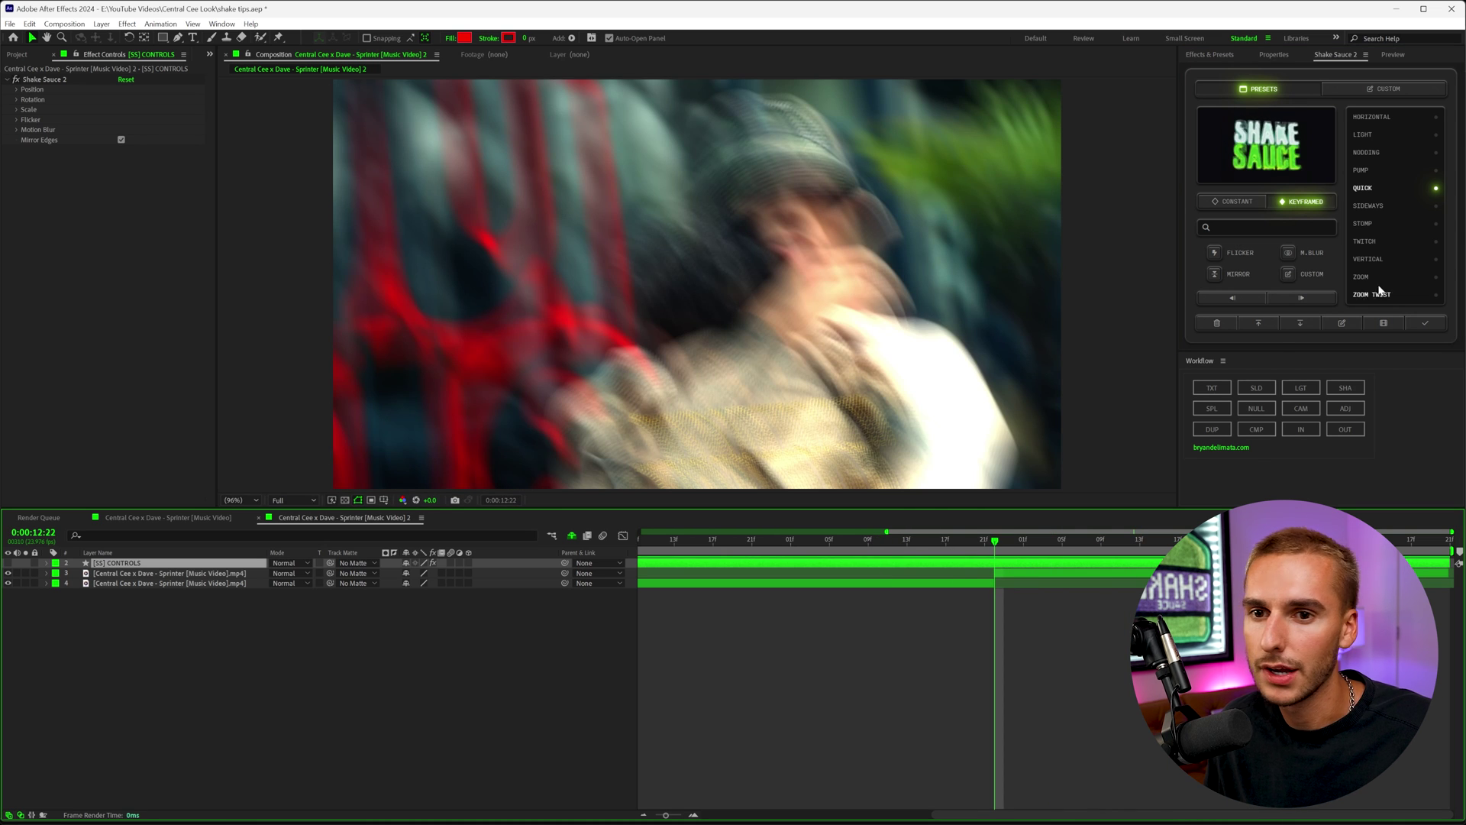
# - Apply the keyframed Zoom preset at the cut and step through it frame by frame
pyautogui.click(1372, 277)
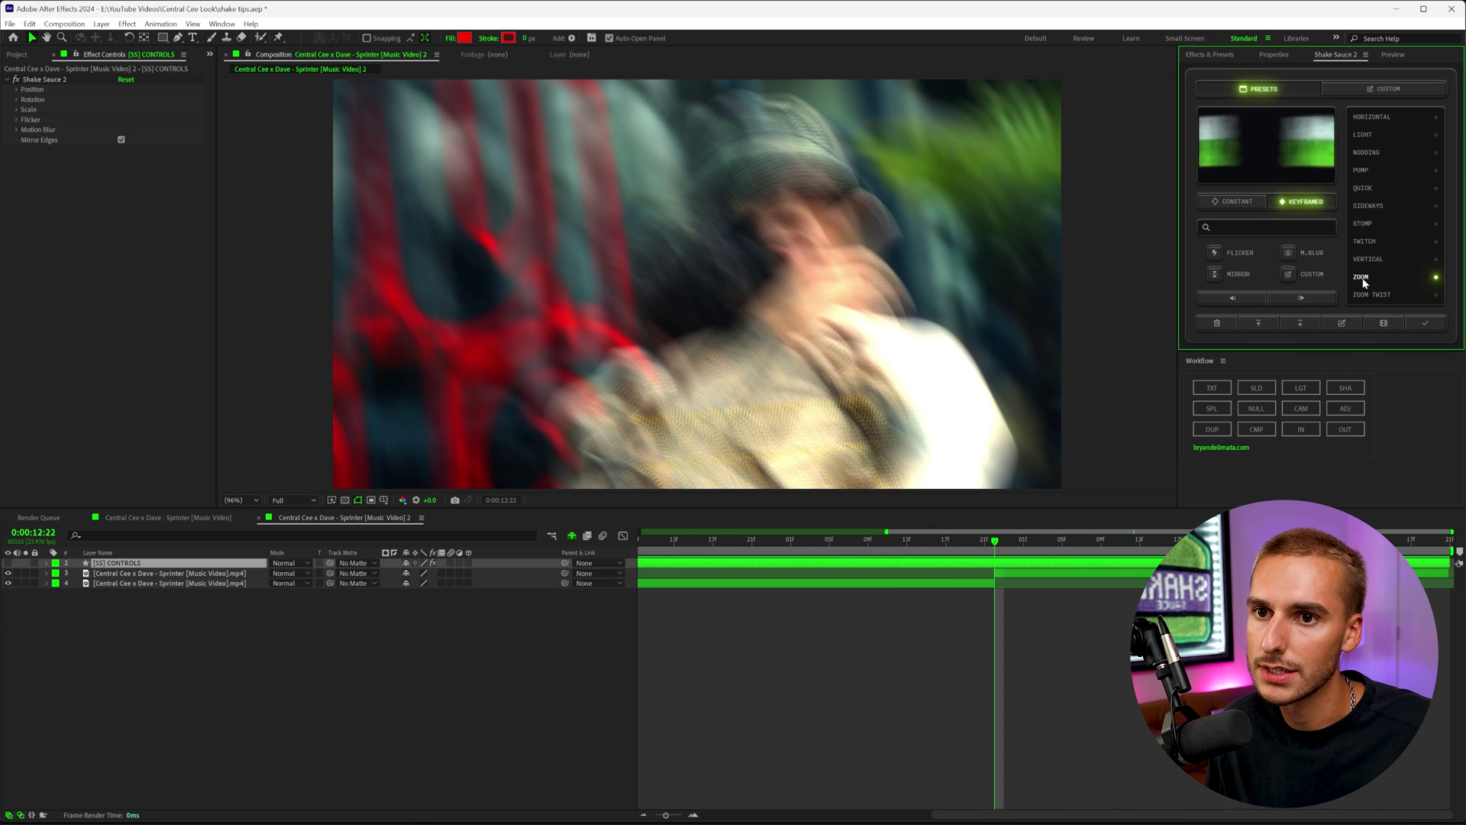
pyautogui.click(1424, 323)
pyautogui.click(940, 558)
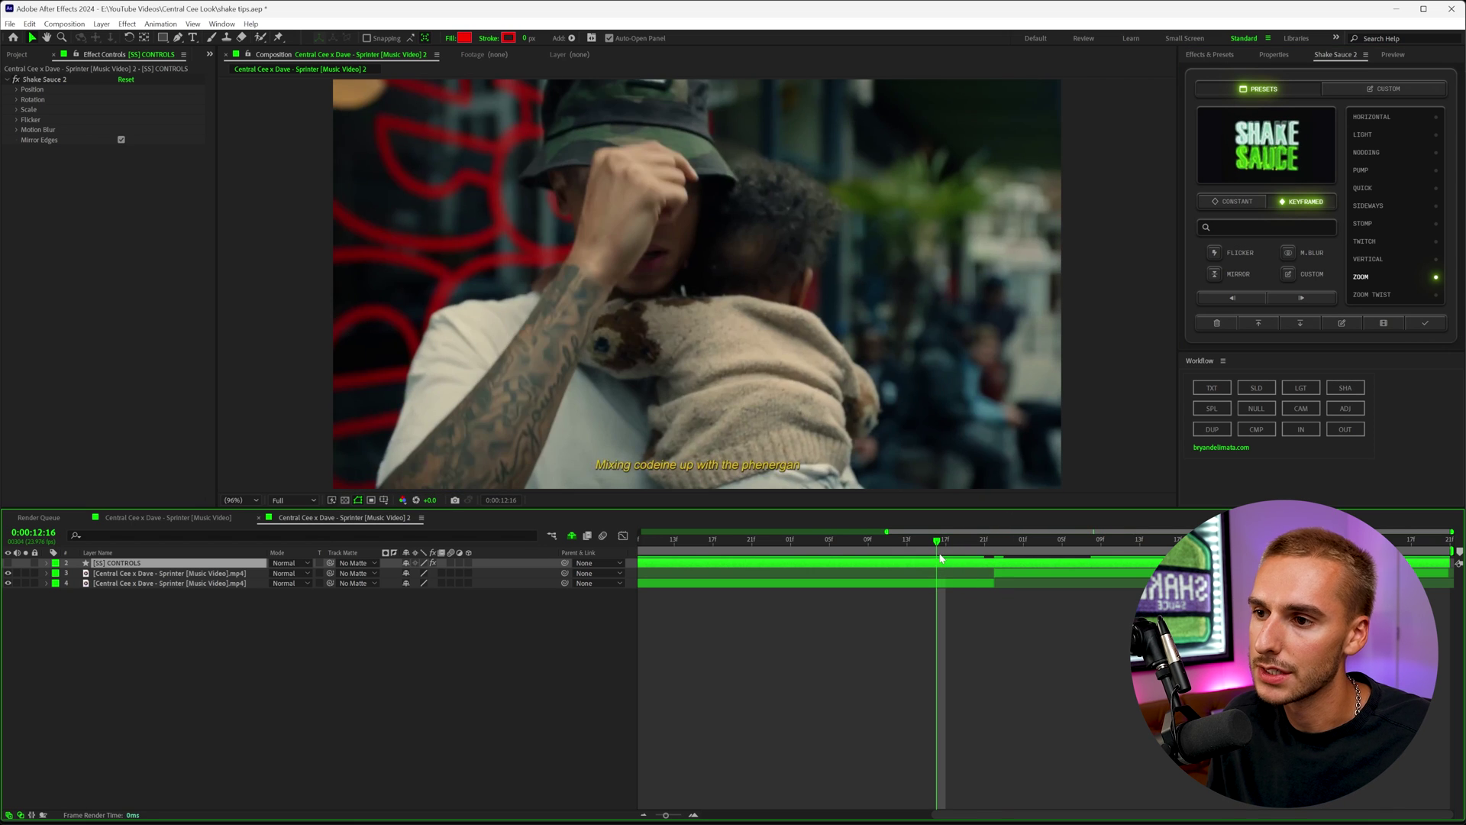
pyautogui.moveTo(940, 558); pyautogui.dragTo(995, 552)
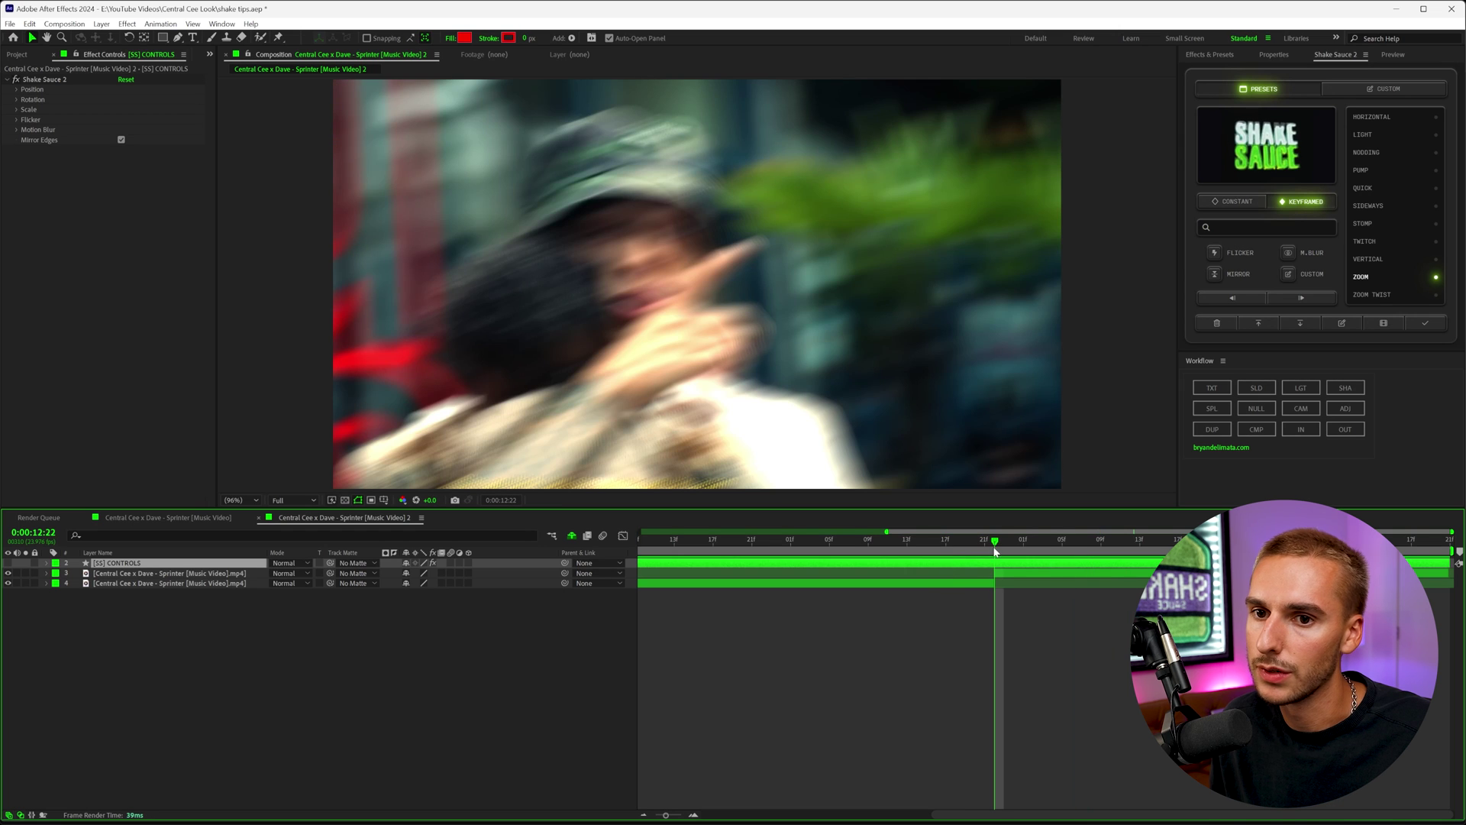
# - Expand the shake settings, lower position amplitude to 315 and raise flicker brightness
pyautogui.click(15, 89)
pyautogui.click(17, 141)
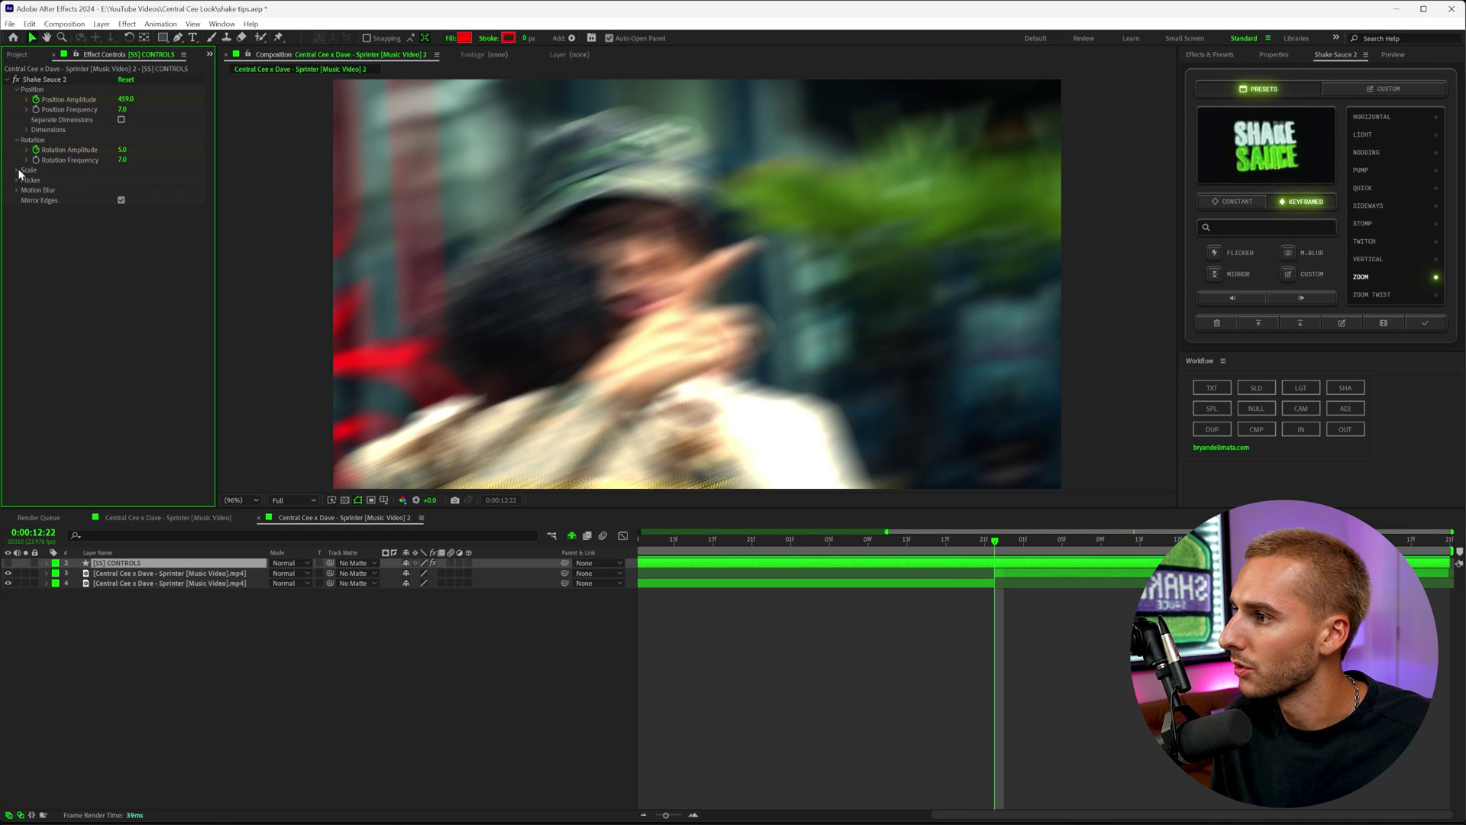
pyautogui.click(17, 171)
pyautogui.click(17, 210)
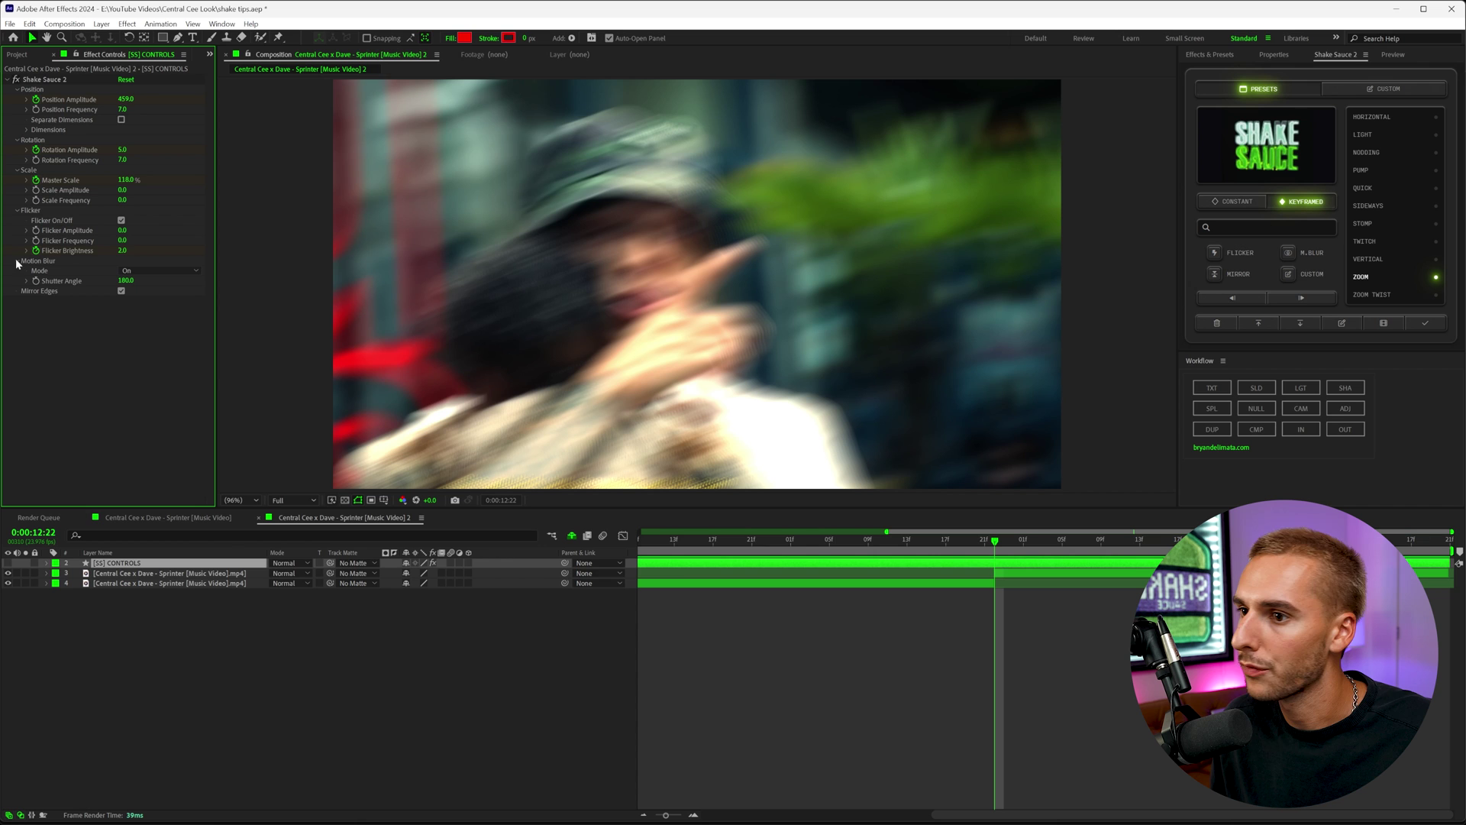
pyautogui.moveTo(125, 100); pyautogui.dragTo(49, 110)
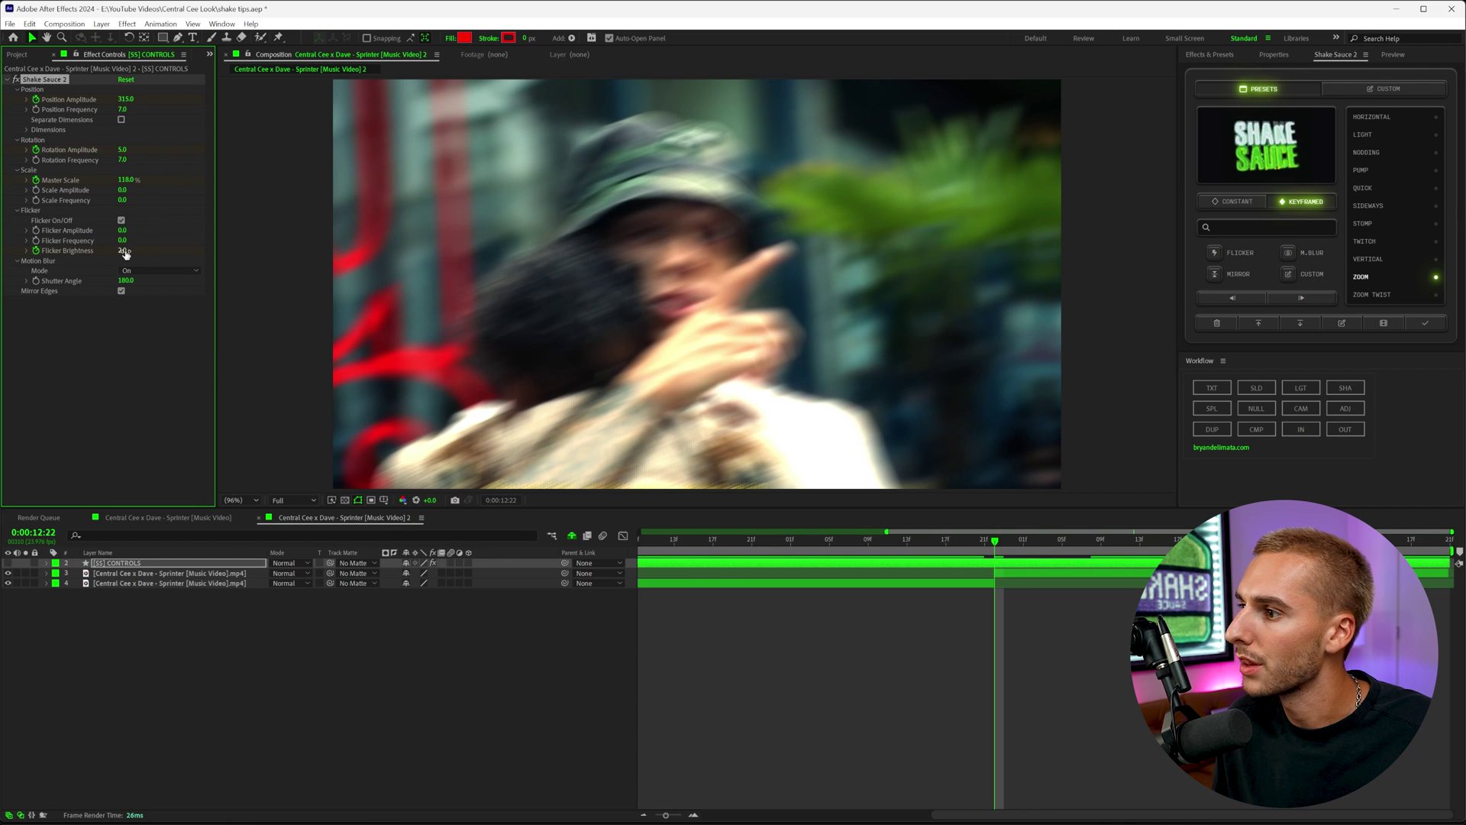
pyautogui.moveTo(126, 253); pyautogui.dragTo(127, 251)
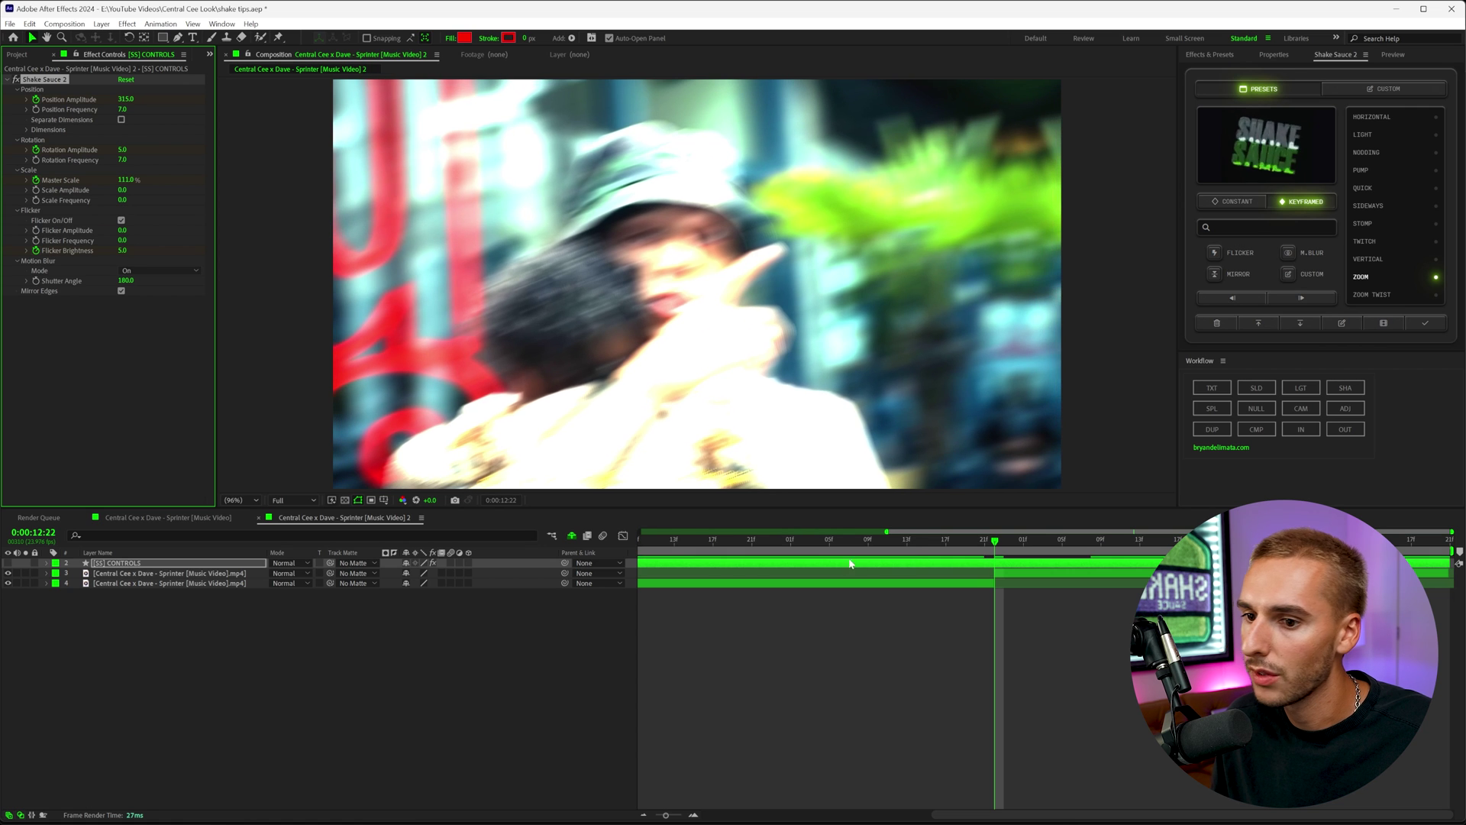
# - Review frames 12:11 to 12:22, then remove the Zoom shake and reapply it in custom mode
pyautogui.click(916, 551)
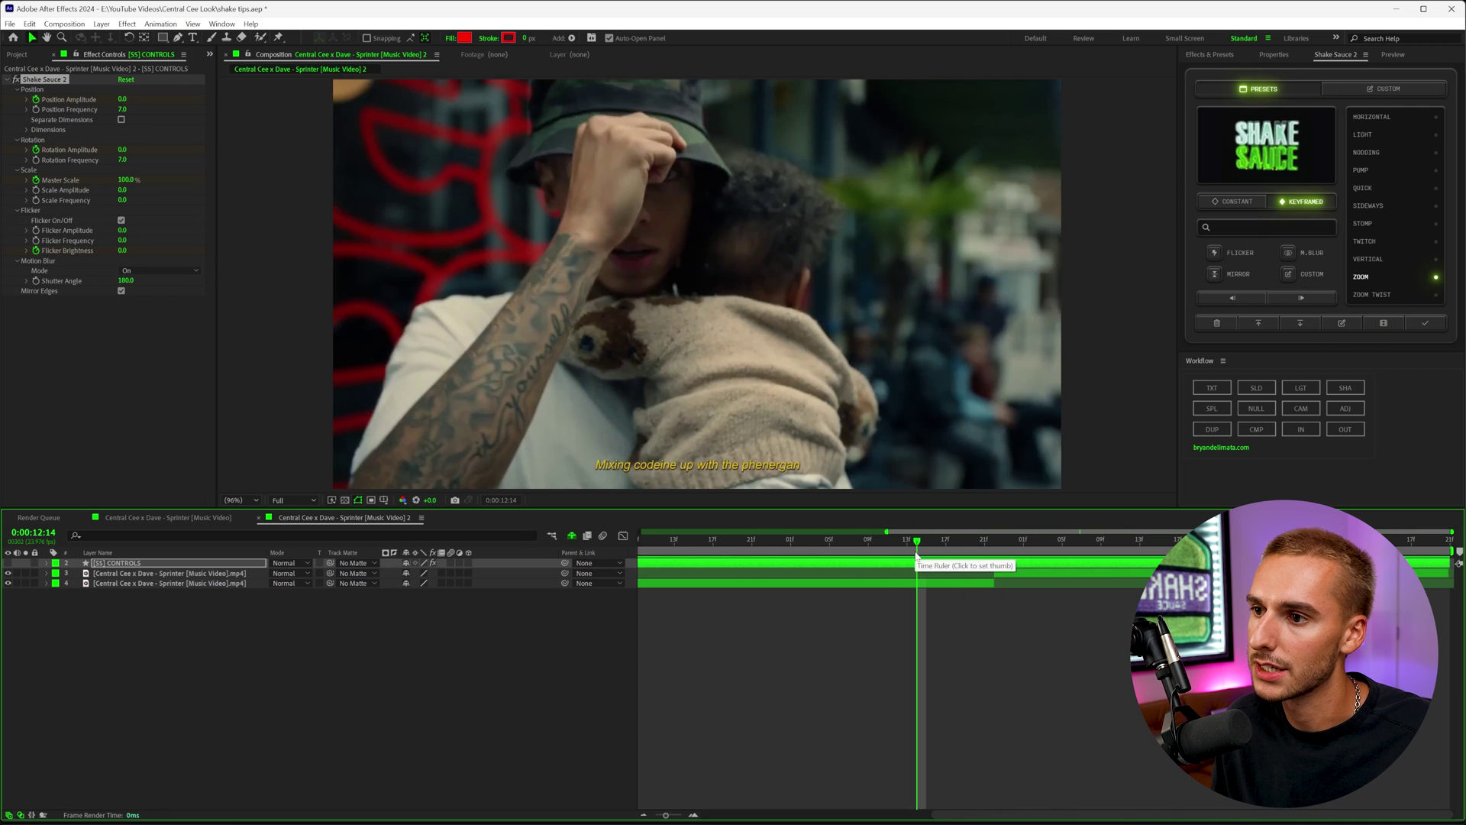
pyautogui.click(890, 553)
pyautogui.click(995, 539)
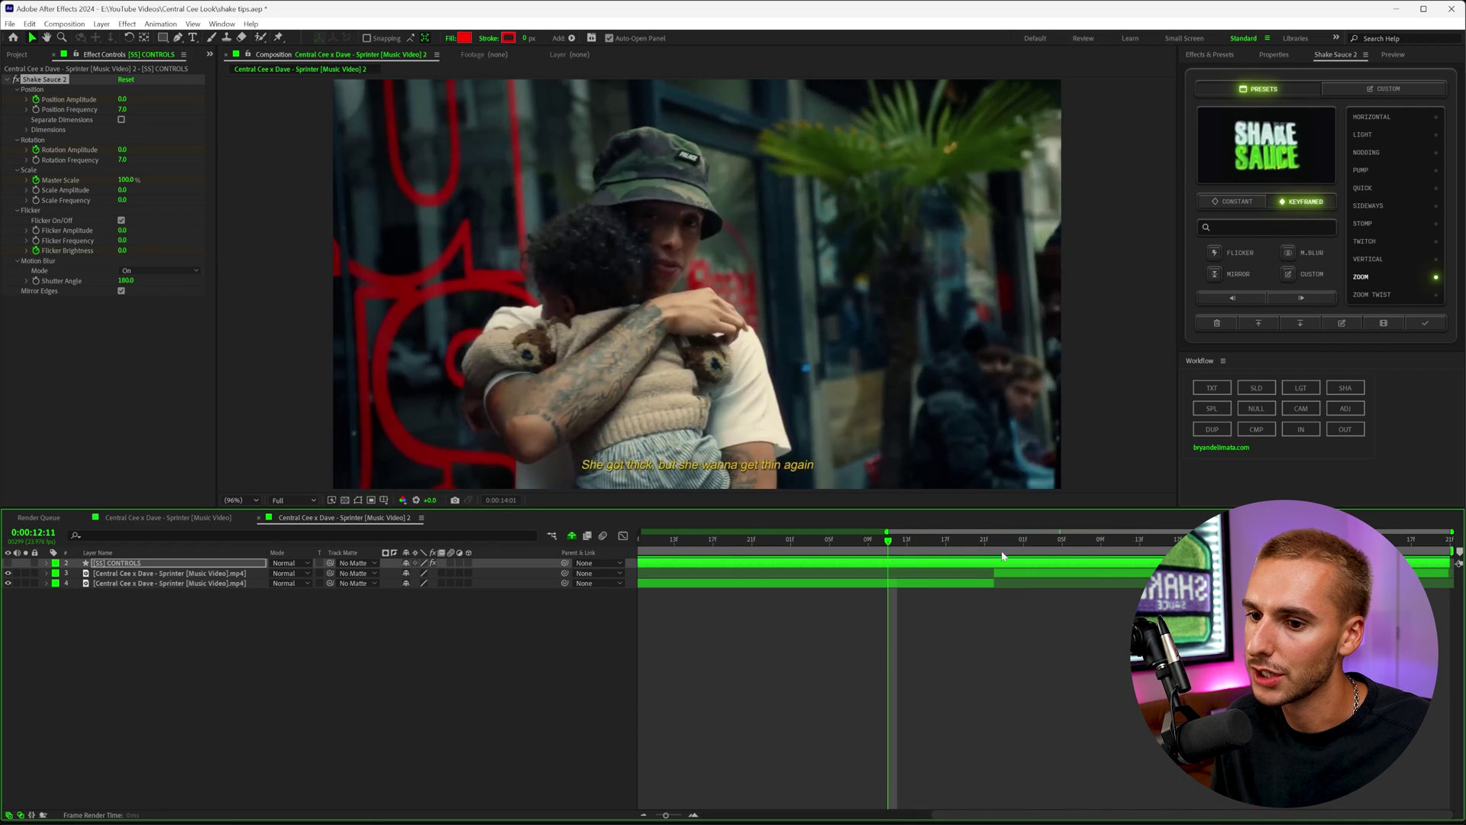
pyautogui.click(1362, 278)
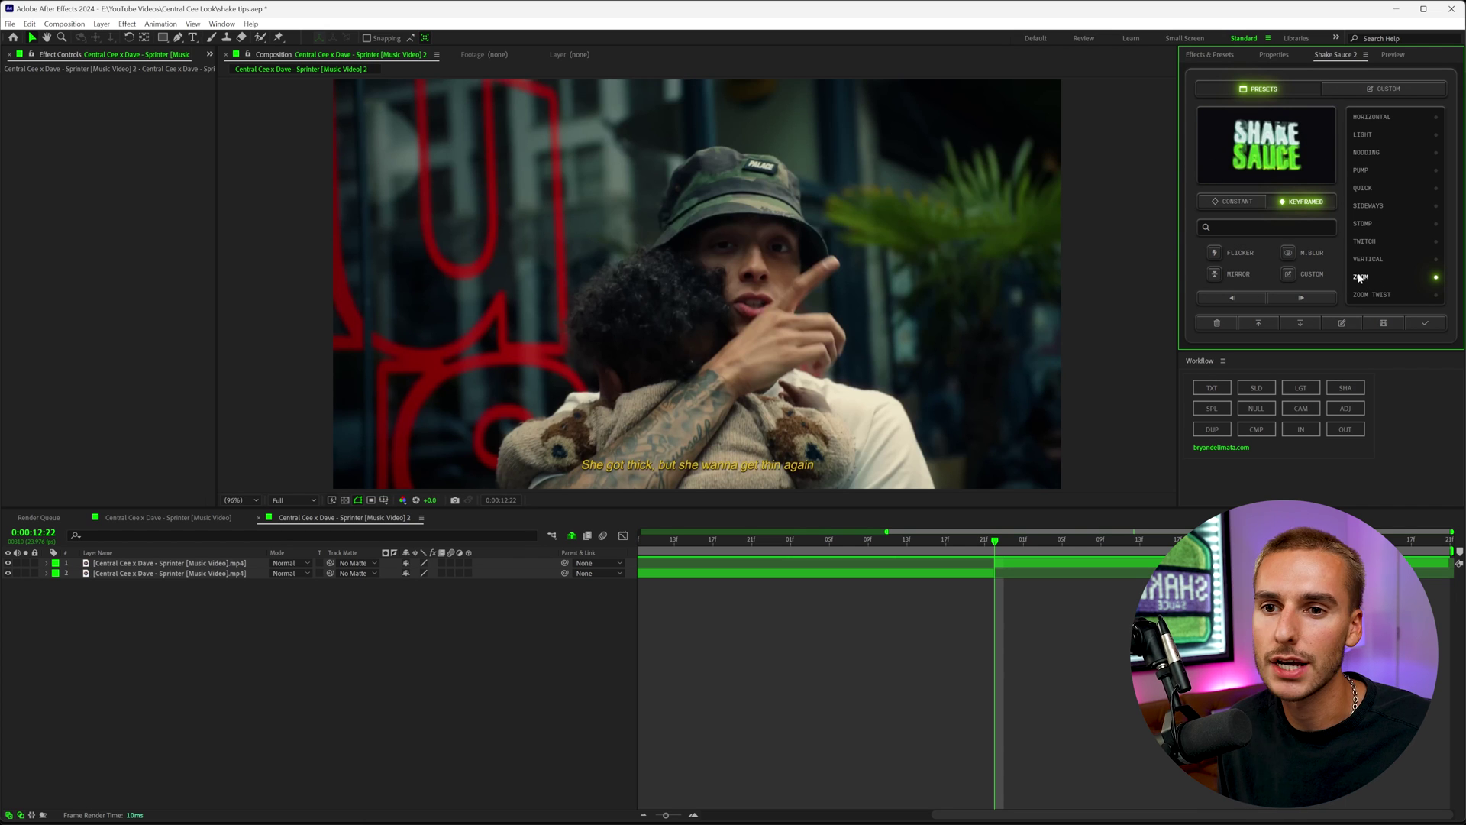
pyautogui.click(1343, 323)
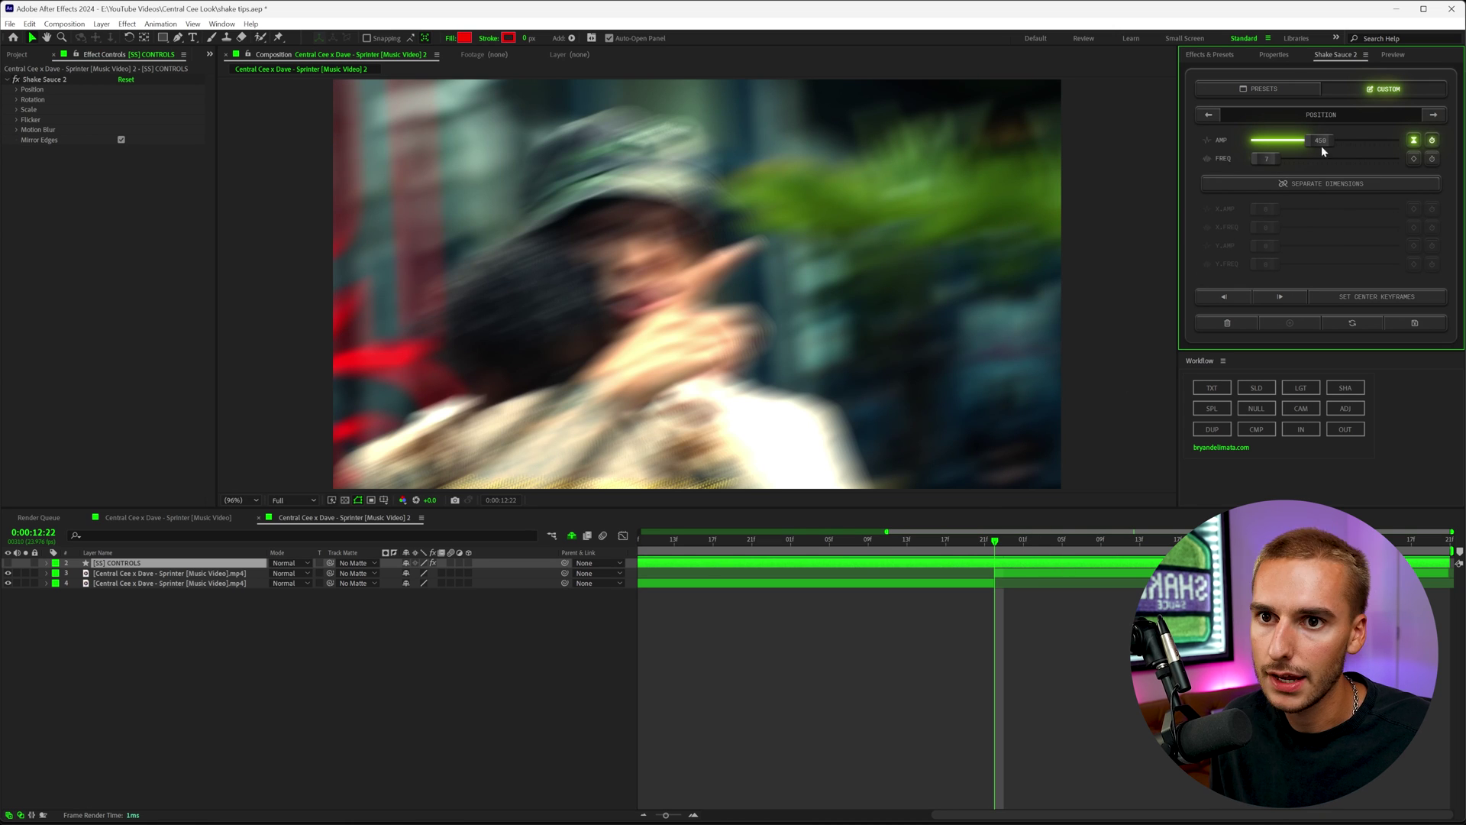
# - Nudge the position amplitude up, set rotation amplitude to 4 and flicker brightness to 4
pyautogui.click(992, 563)
pyautogui.moveTo(1321, 142); pyautogui.dragTo(1300, 145)
pyautogui.press('u')
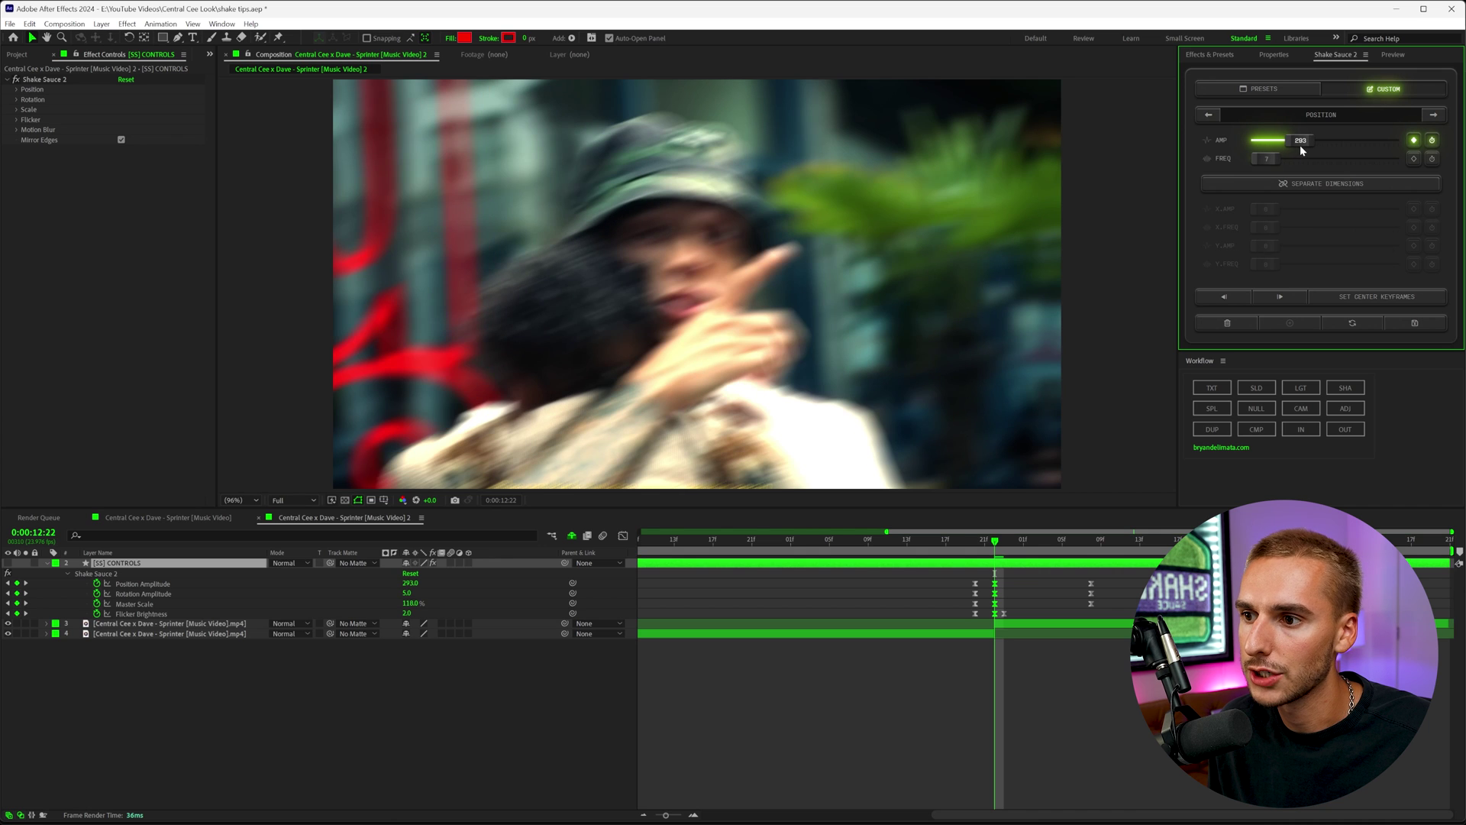
pyautogui.click(1433, 115)
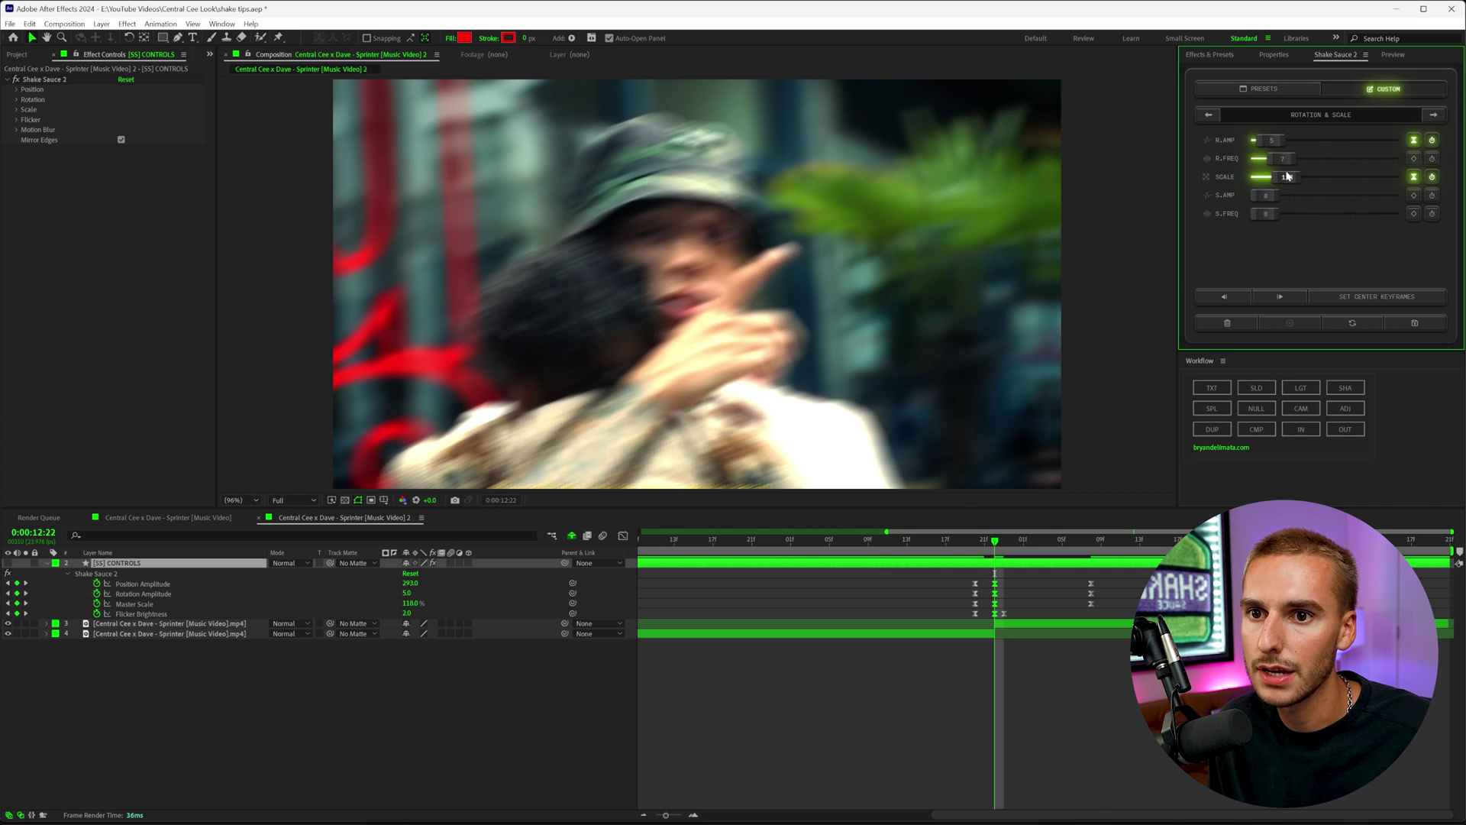
pyautogui.moveTo(1272, 146); pyautogui.dragTo(1269, 140)
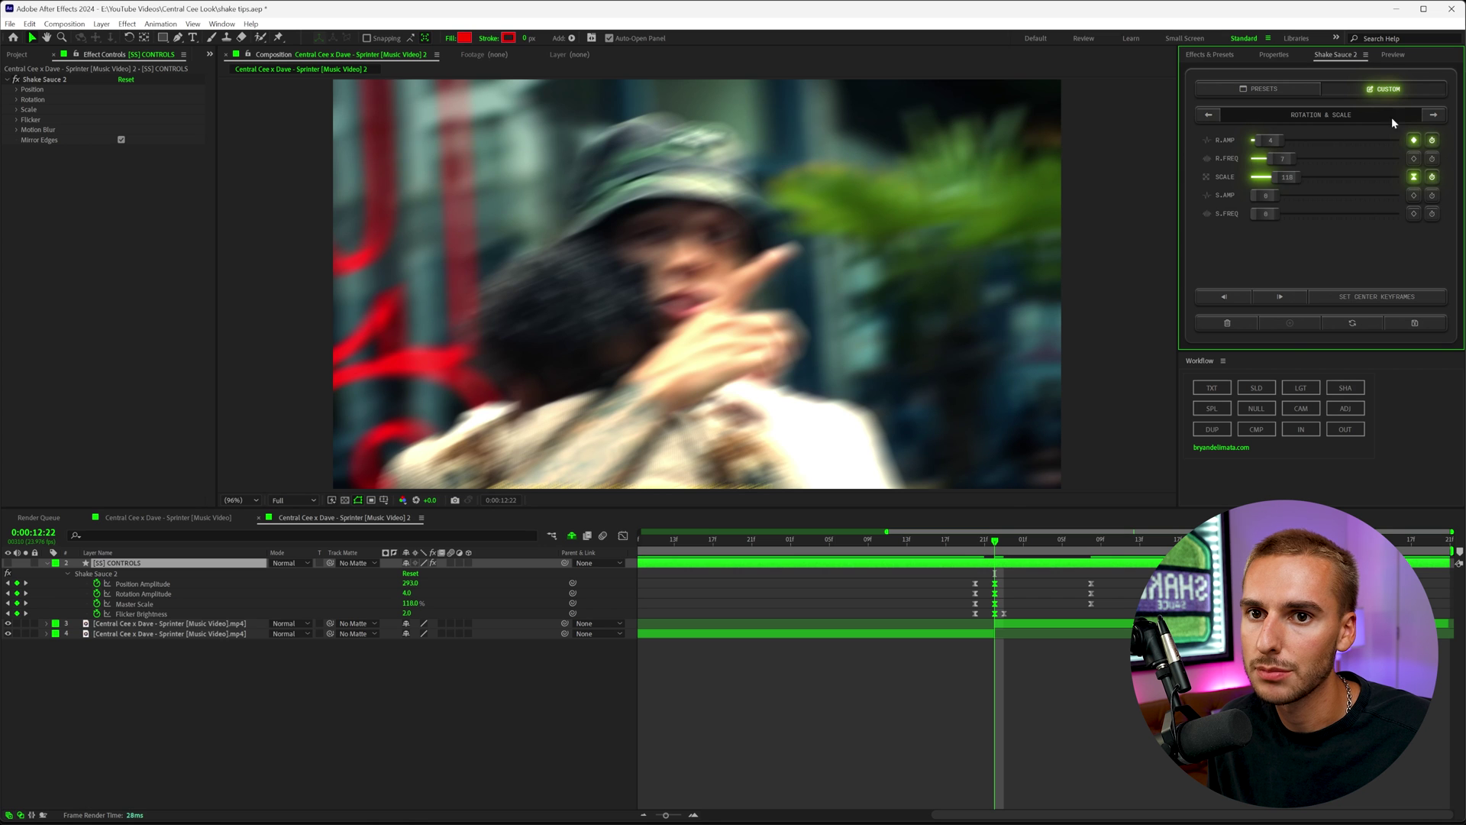
pyautogui.click(1433, 115)
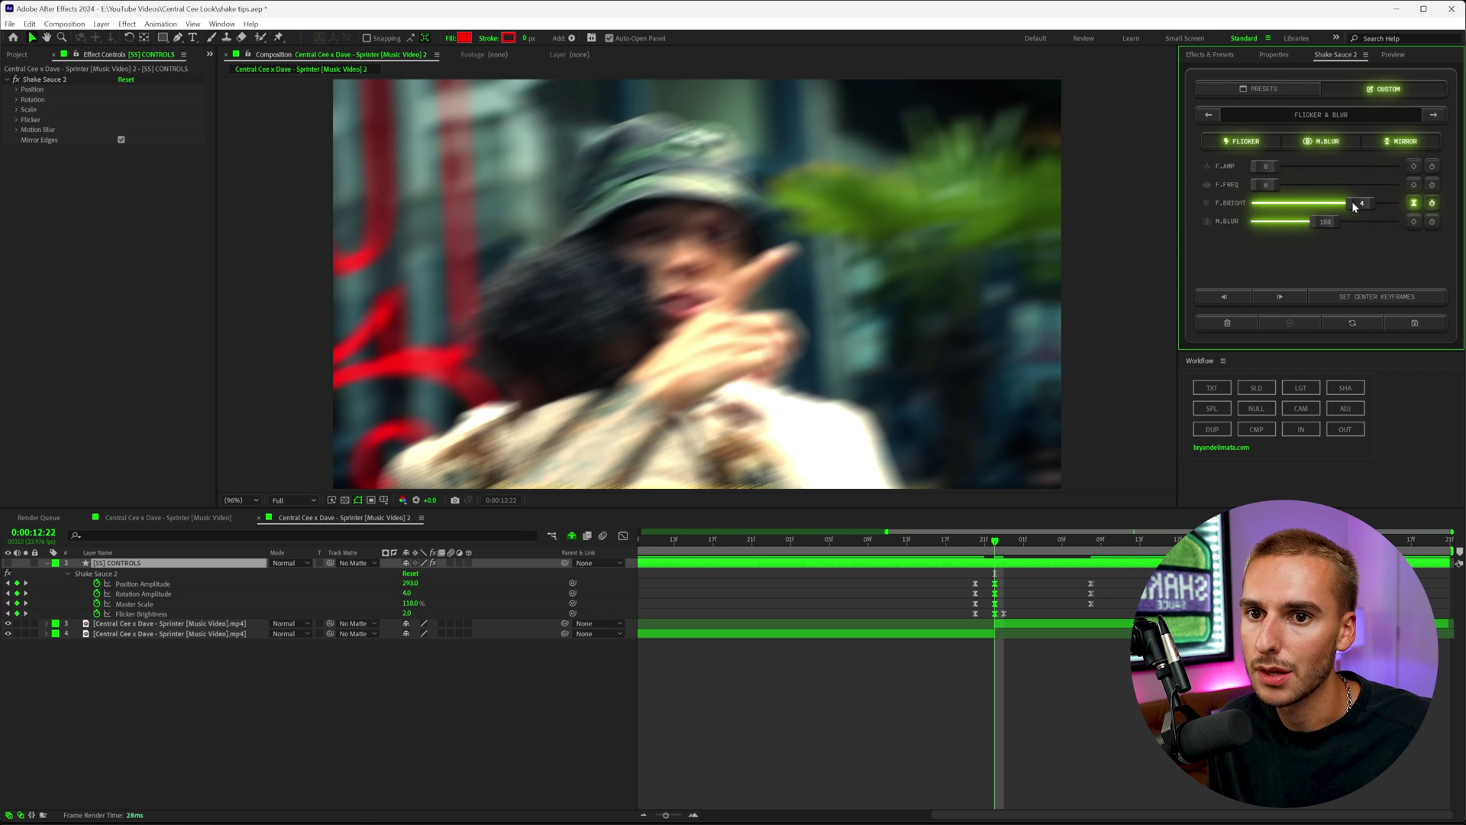
pyautogui.moveTo(1353, 206); pyautogui.dragTo(1353, 206)
# - Preview the shake, then set the position shake frequency to 18 and preview again
pyautogui.click(860, 541)
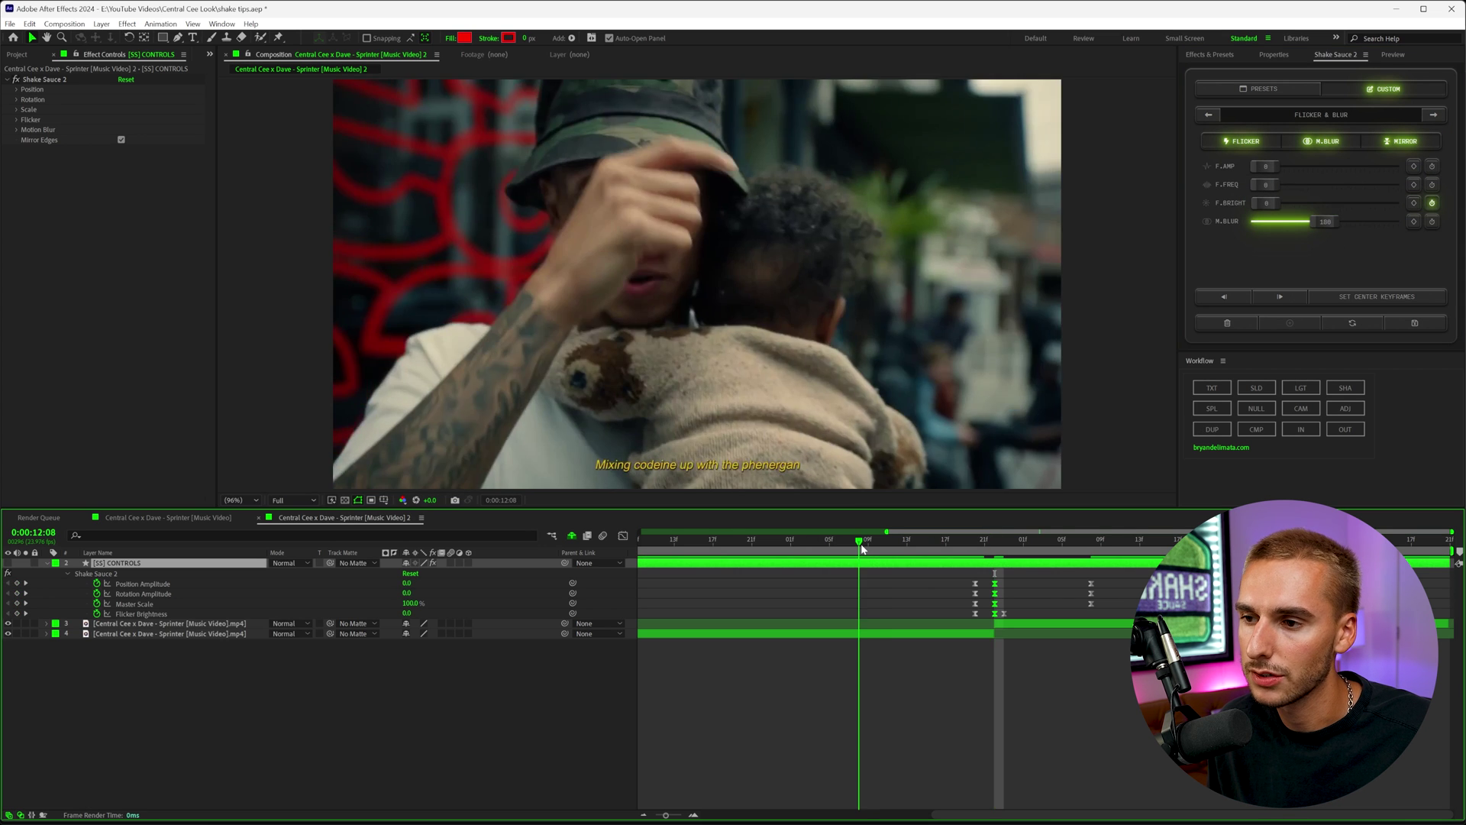
pyautogui.press('space')
pyautogui.press('space')
pyautogui.click(1280, 296)
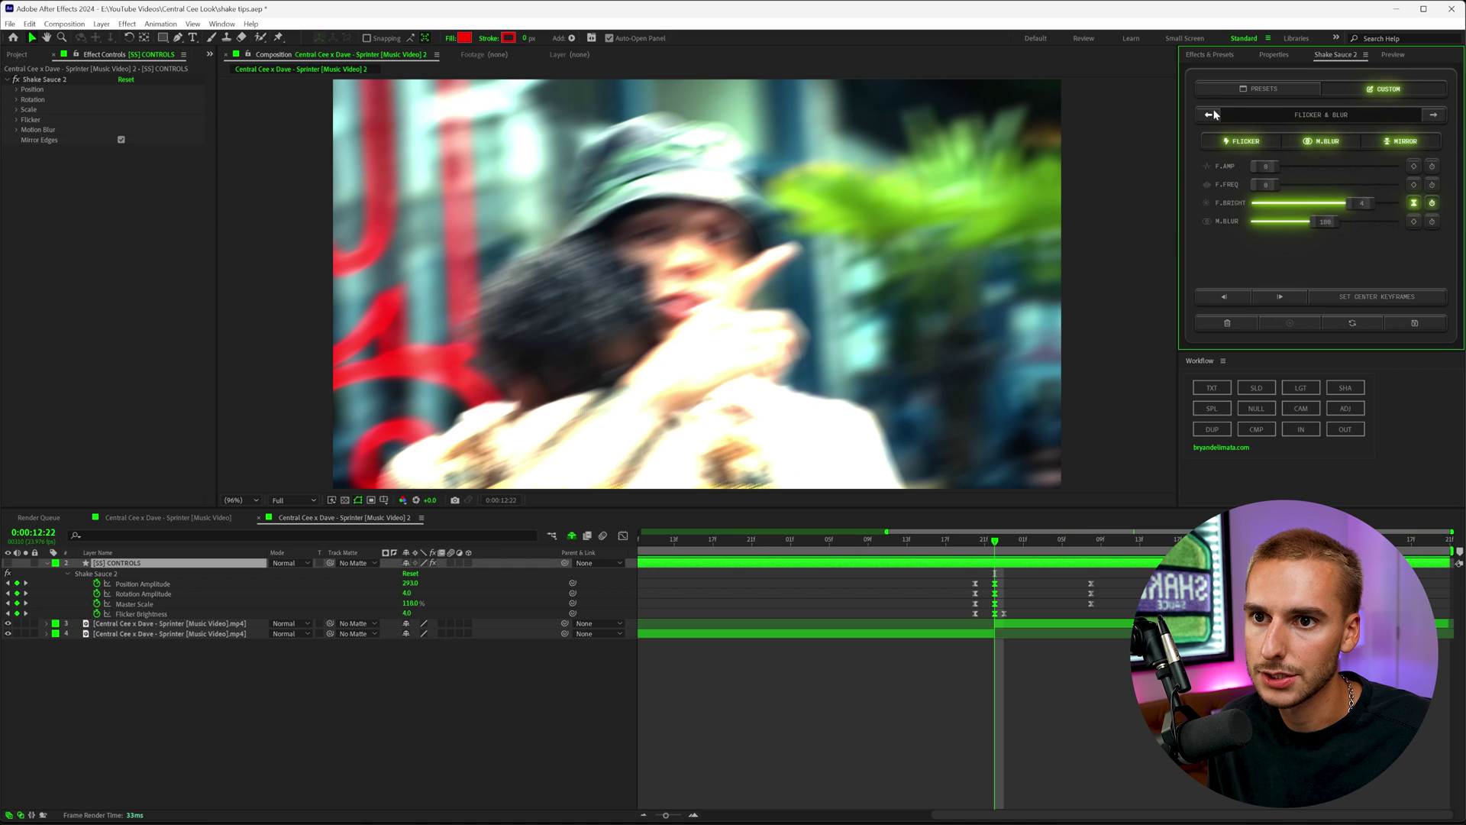
pyautogui.click(1209, 115)
pyautogui.click(1210, 115)
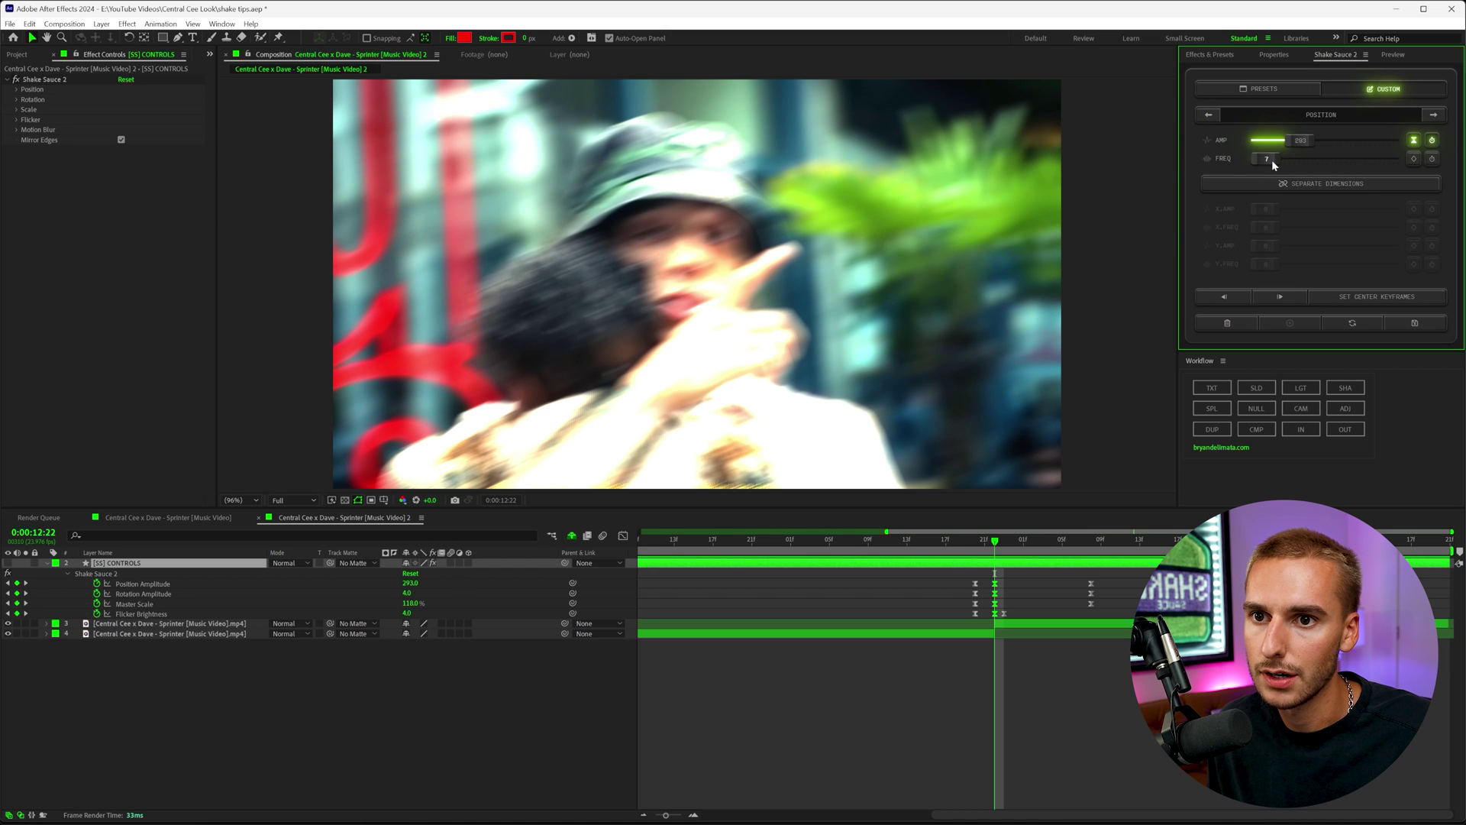
pyautogui.click(1267, 159)
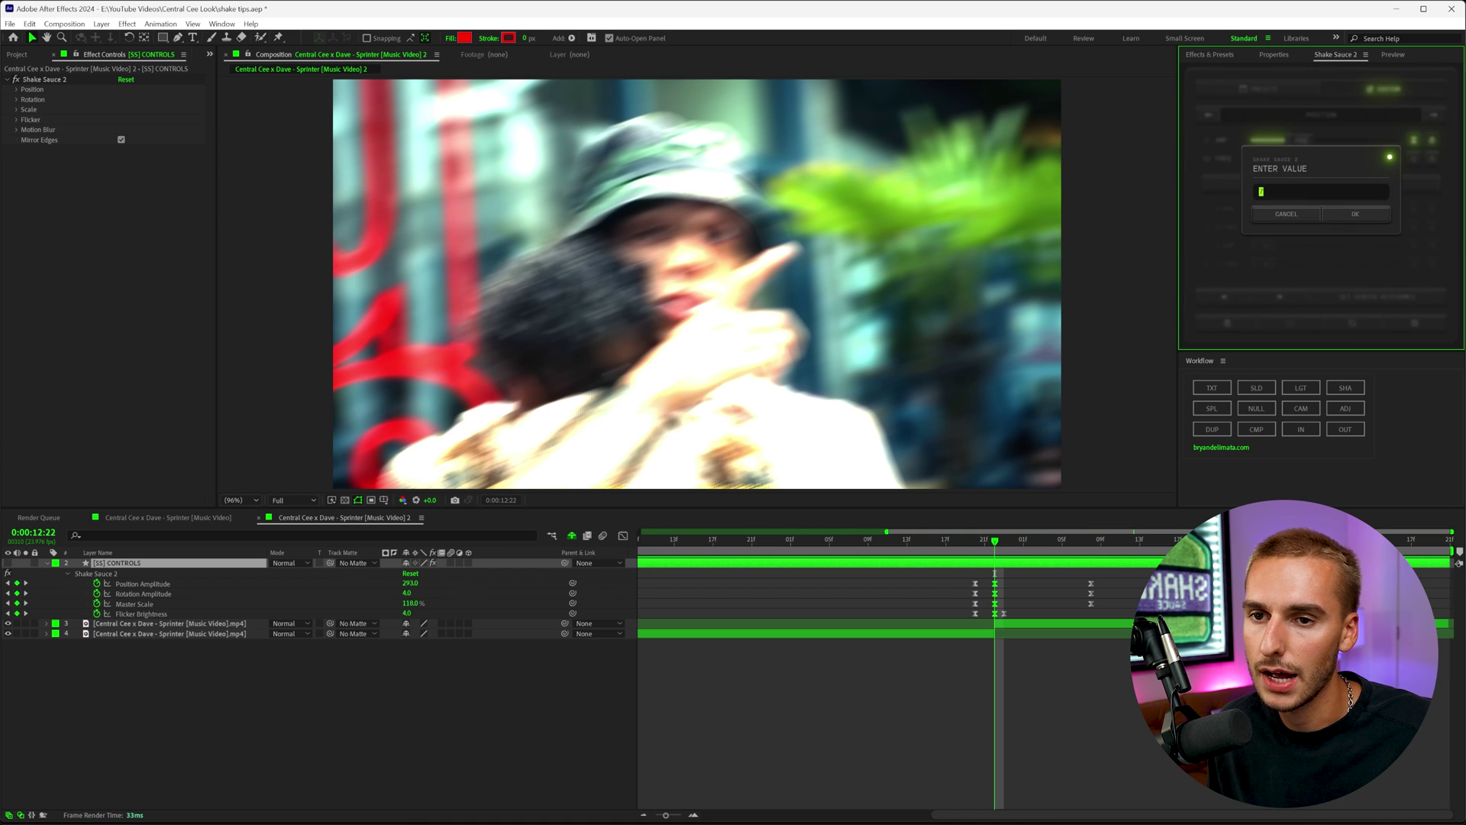
pyautogui.click(1382, 215)
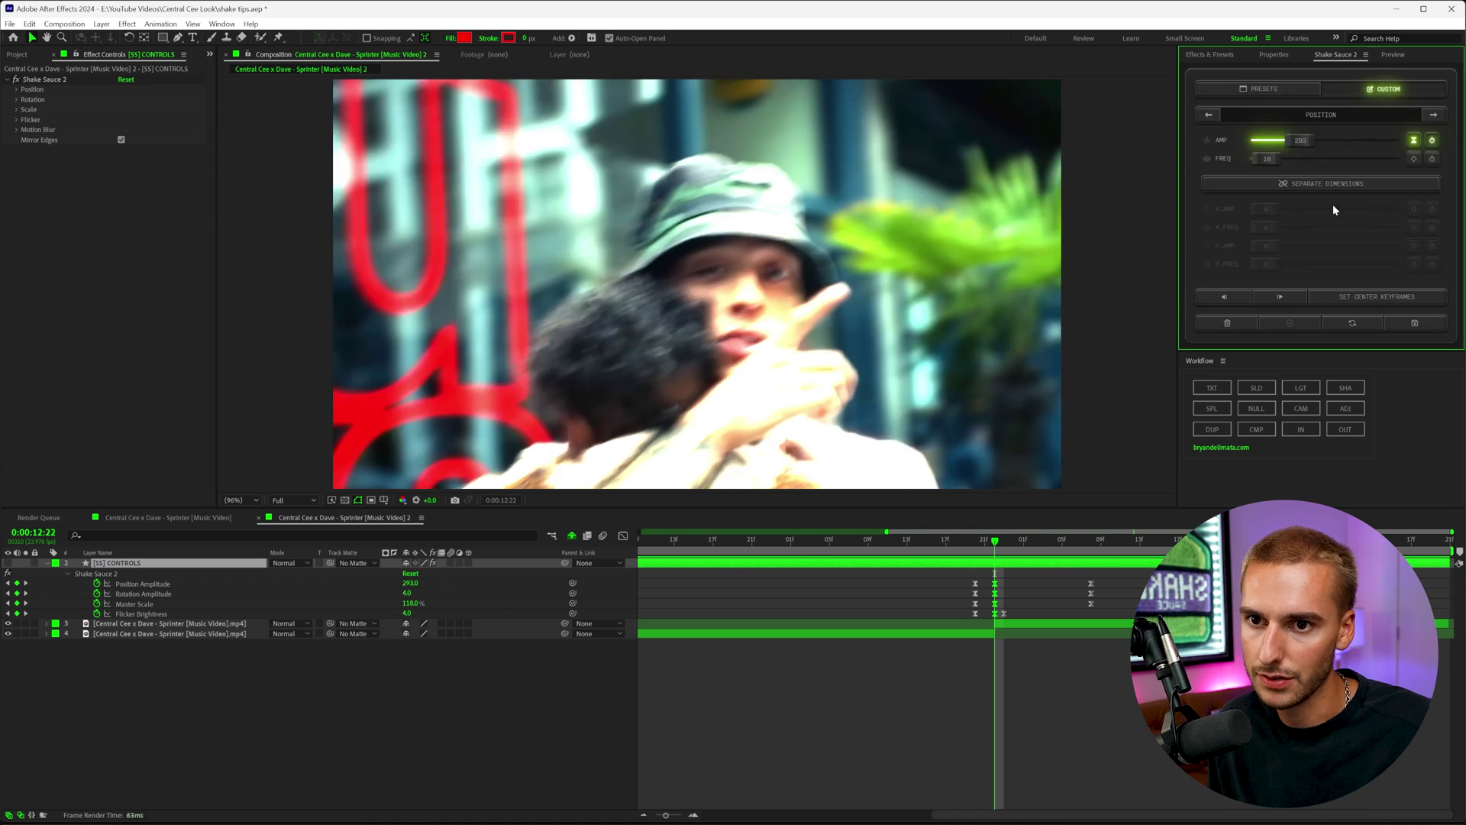
pyautogui.click(964, 561)
pyautogui.press('space')
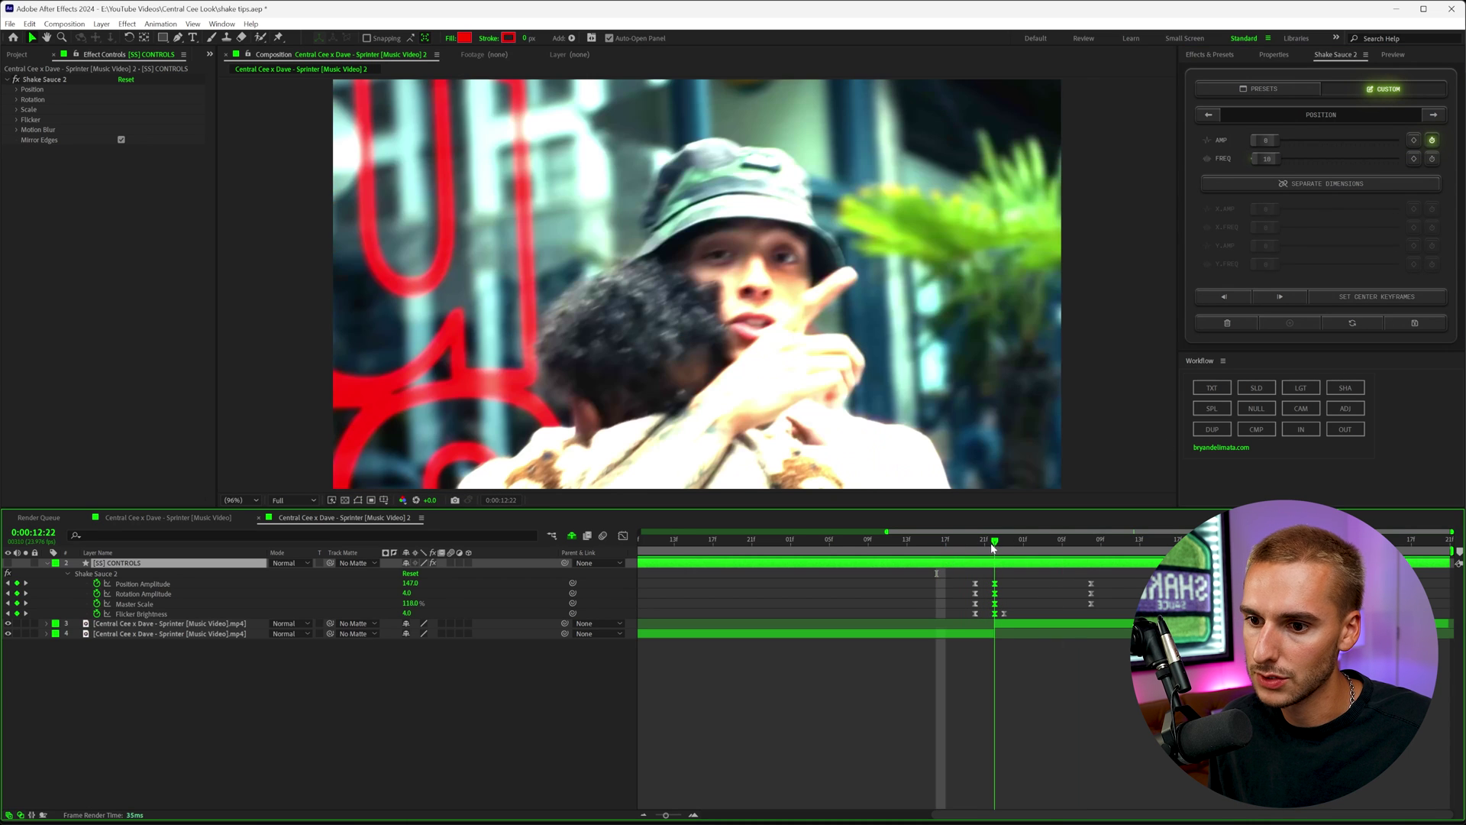
pyautogui.press('space')
# - Raise the position amplitude to 555 and preview the transition from 12:14
pyautogui.moveTo(1291, 141); pyautogui.dragTo(1332, 140)
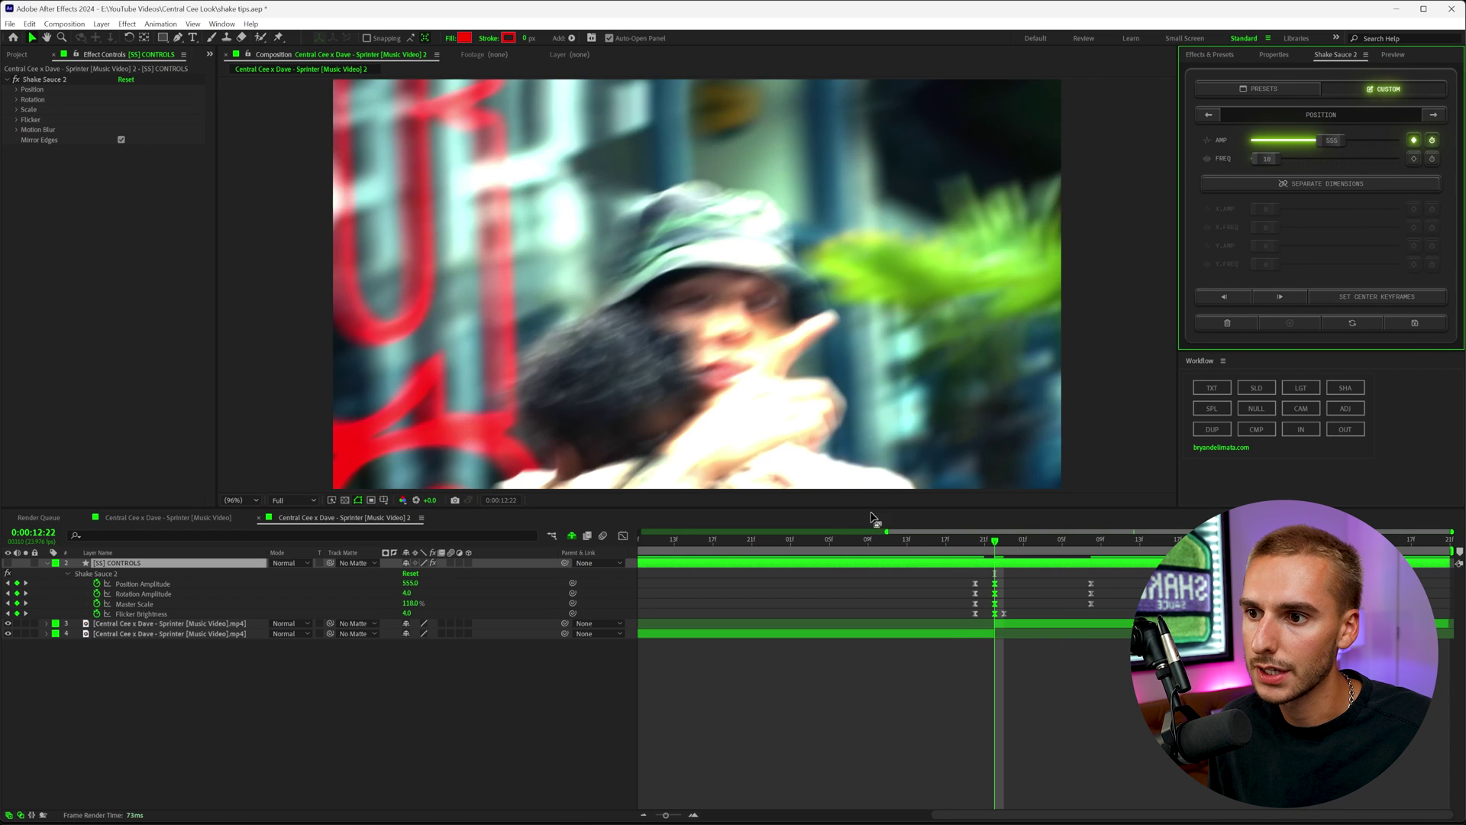
pyautogui.click(914, 542)
pyautogui.press('space')
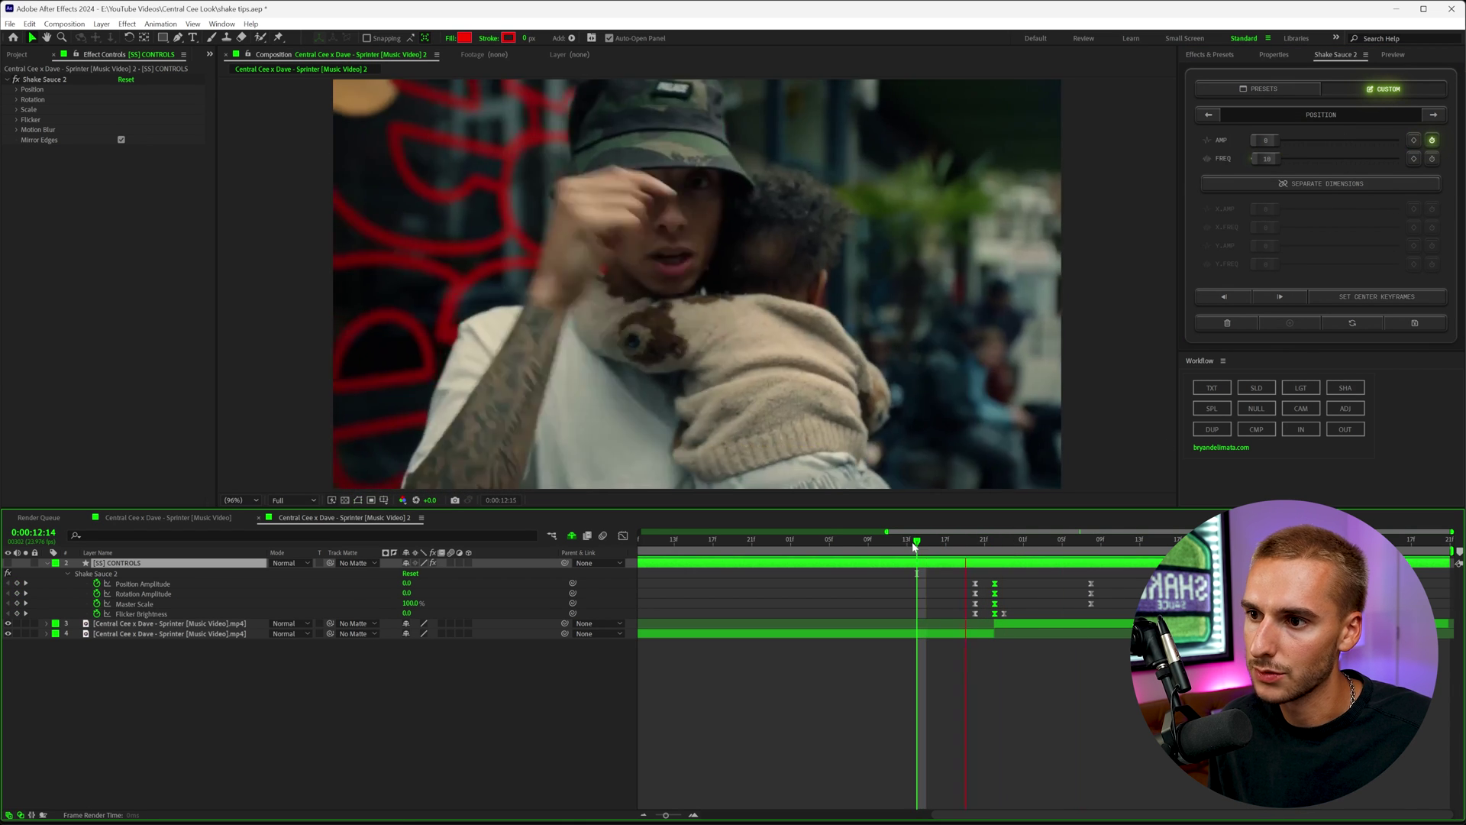
pyautogui.press('space')
# - Increase the shake's motion blur to 180 on the Flicker & Blur page and review
pyautogui.click(1434, 114)
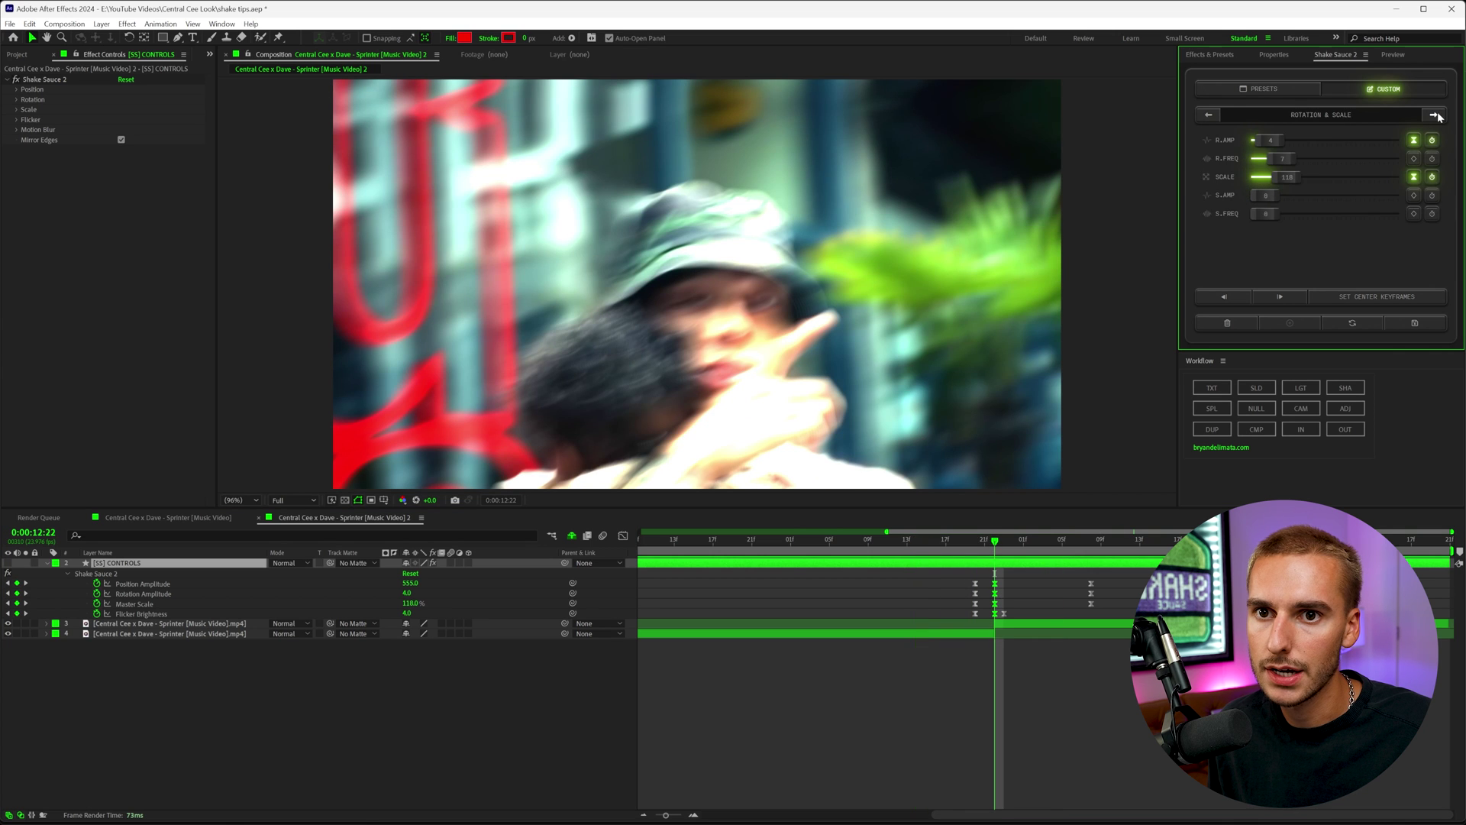
pyautogui.click(1434, 115)
pyautogui.moveTo(1354, 225); pyautogui.dragTo(1323, 246)
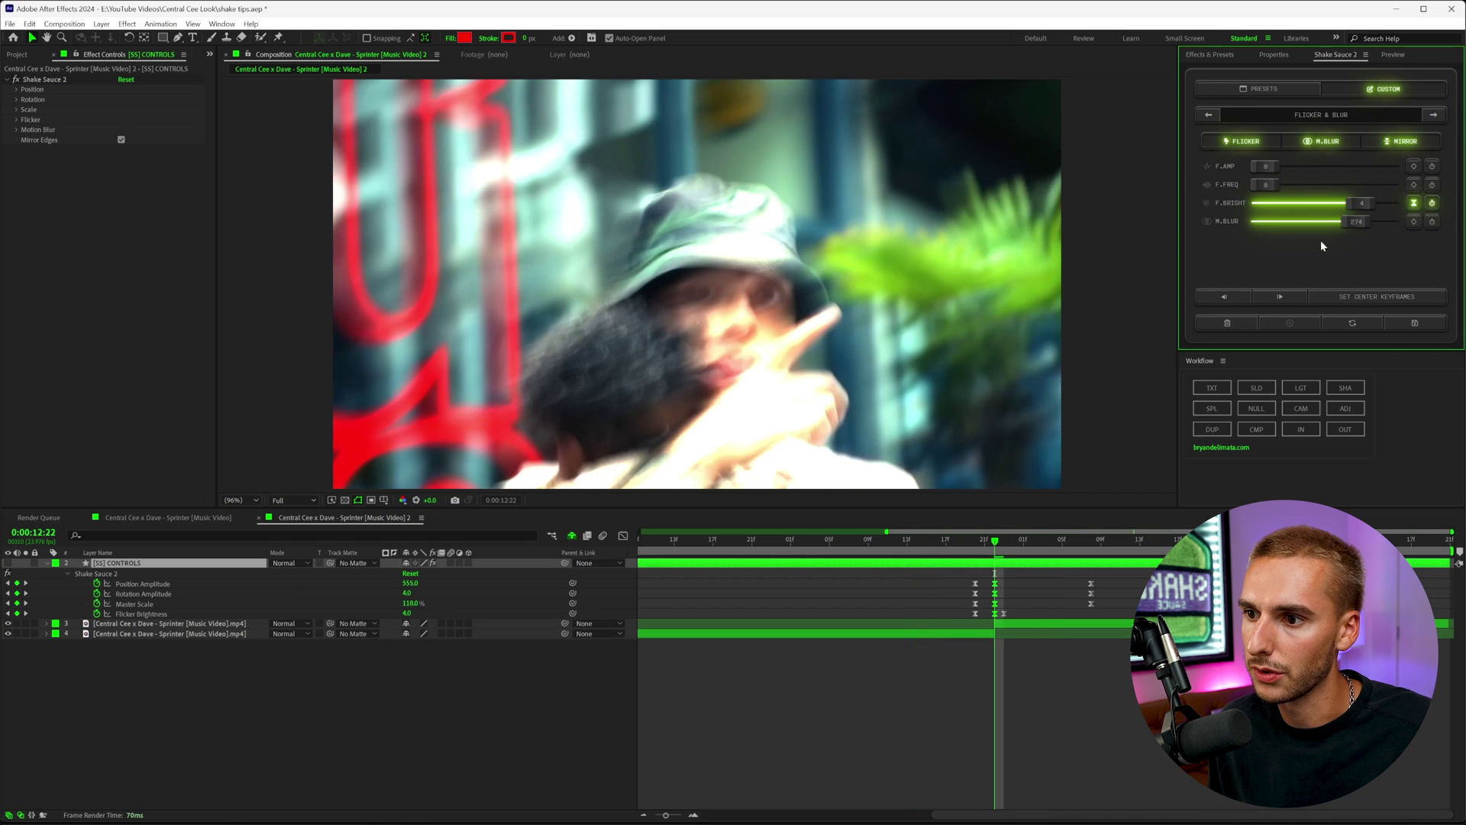
pyautogui.moveTo(986, 557)
pyautogui.mouseDown()
pyautogui.moveTo(847, 553)
pyautogui.moveTo(995, 551)
pyautogui.mouseUp()
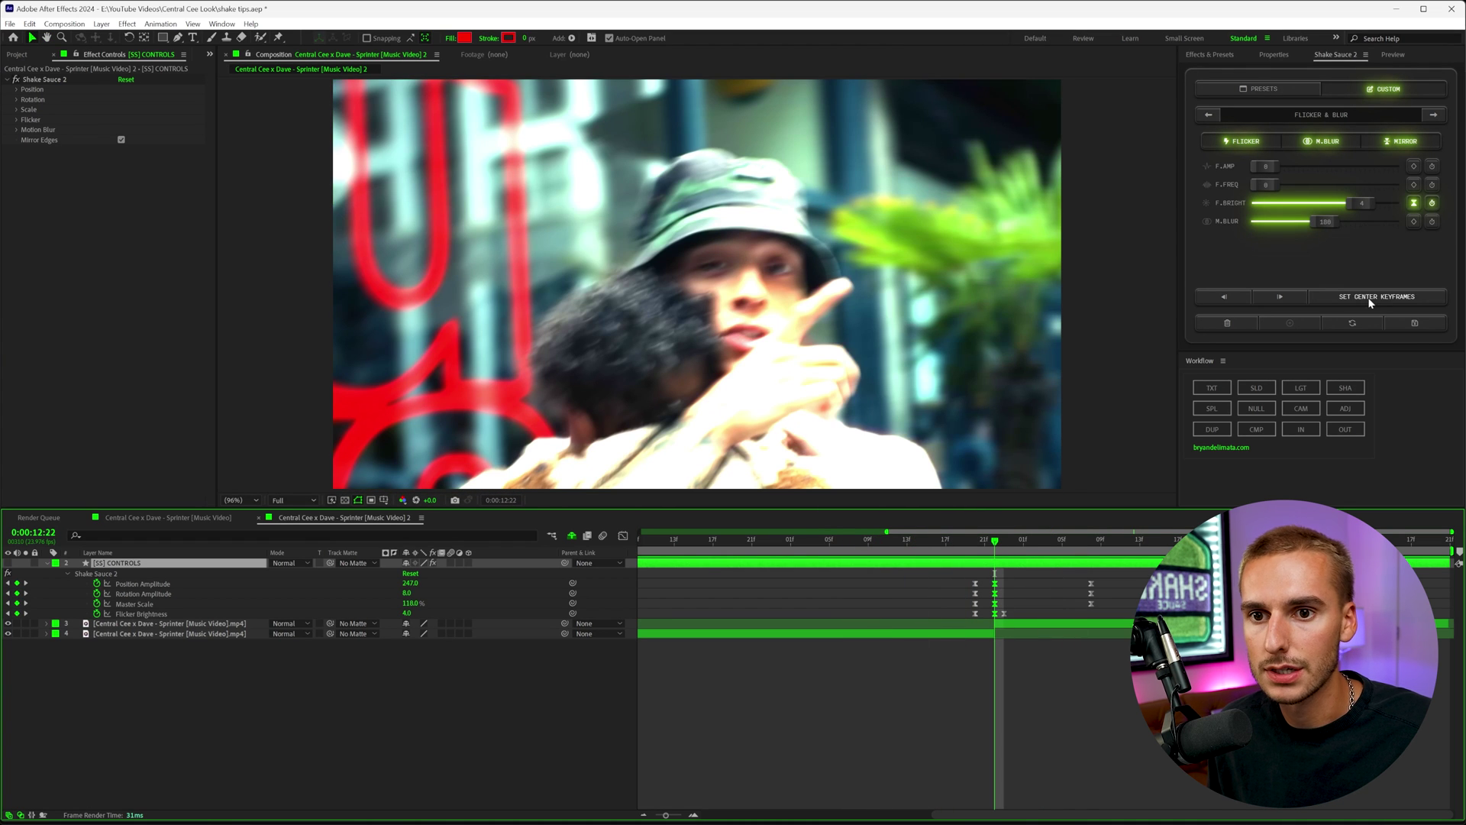
# - Save the customized shake as a preset named 'ZOOM FLASH'
pyautogui.click(1405, 323)
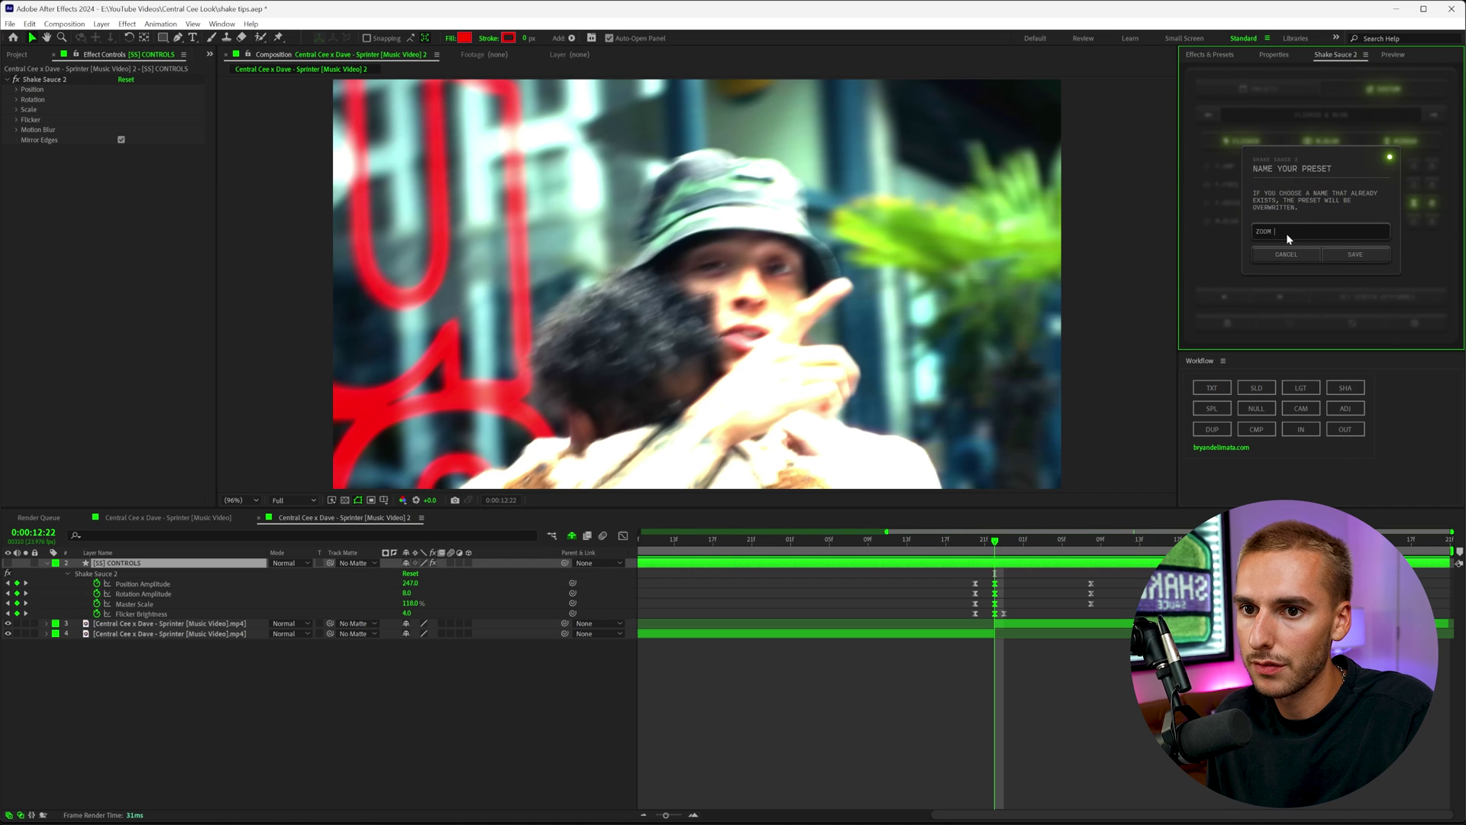
pyautogui.write('ZOOM FLASH')
pyautogui.press('Return')
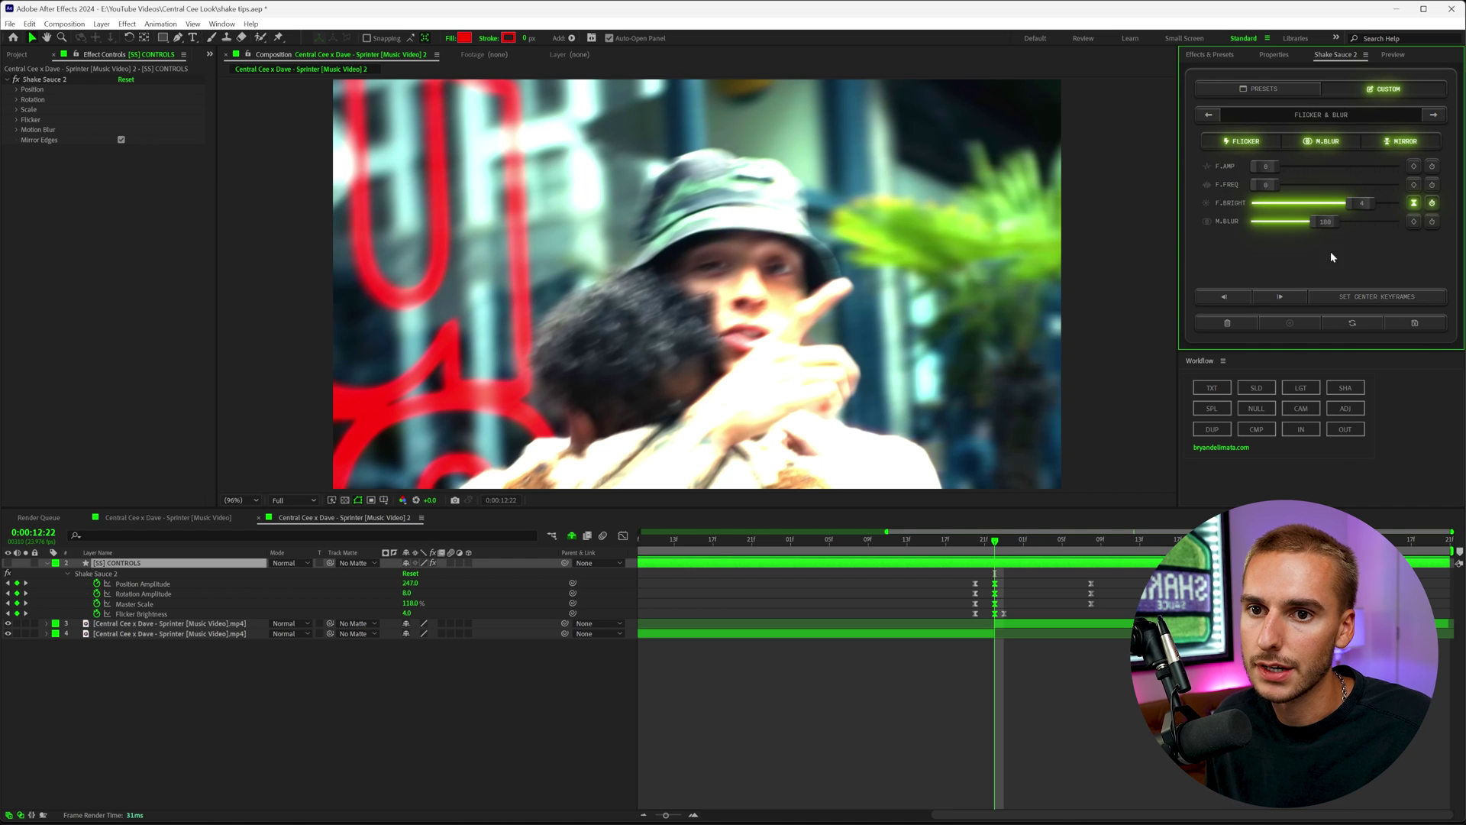
# - Show the Shake Sauce 2 presets with ZOOM FLASH listed, keep its shake applied, and preview at 12:18
pyautogui.click(1264, 90)
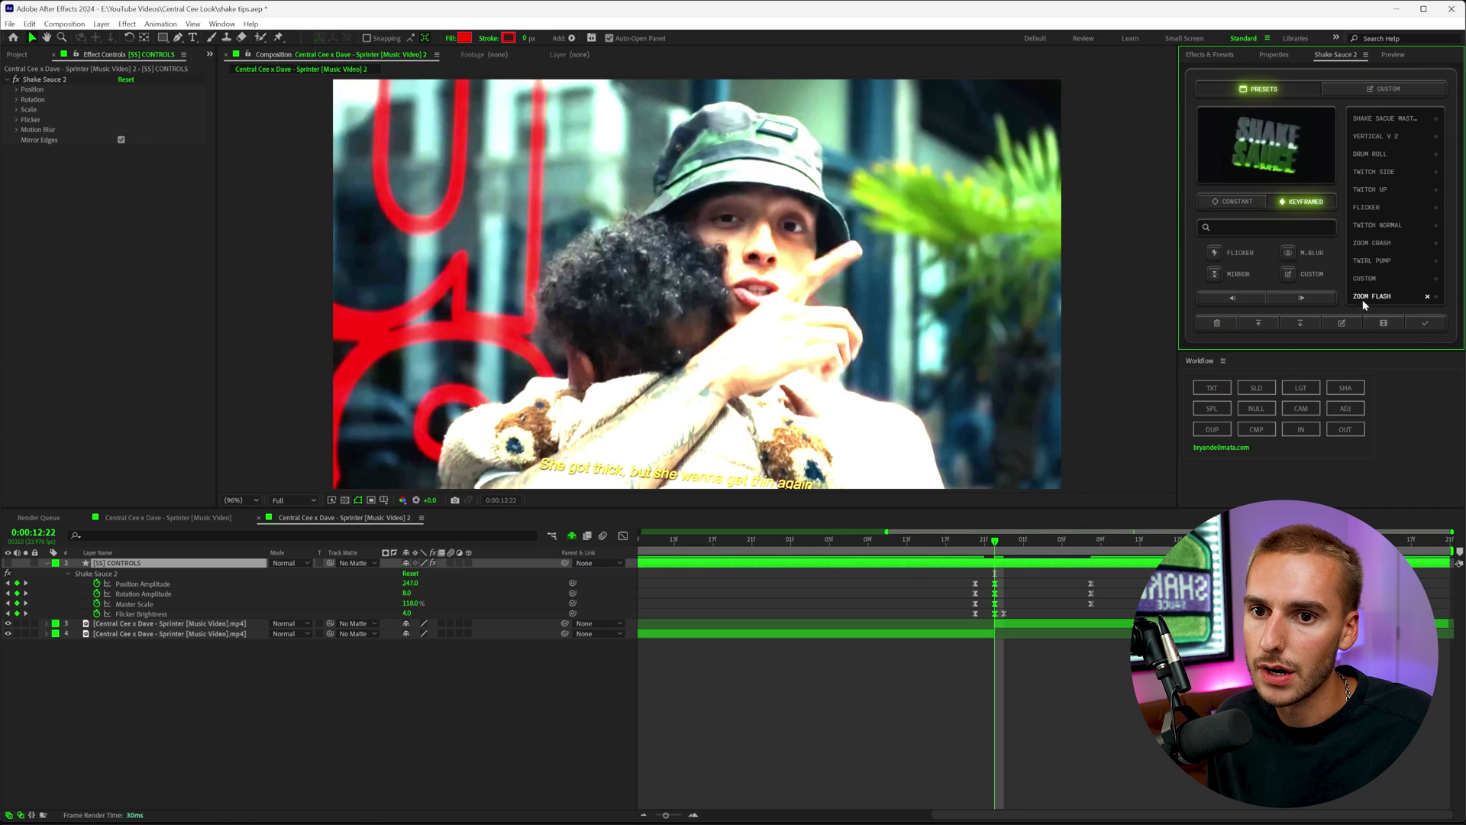
pyautogui.click(1216, 323)
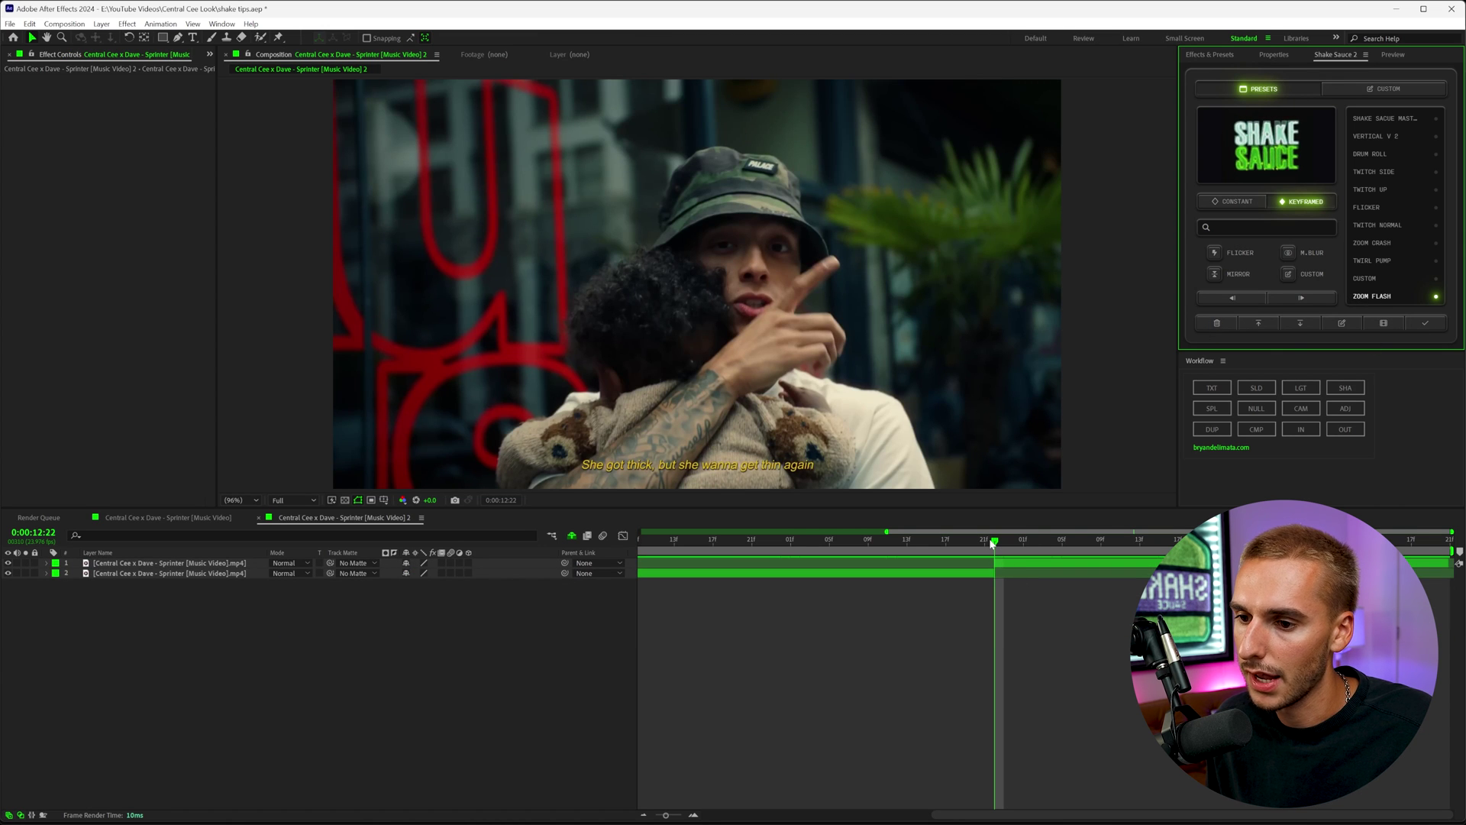
pyautogui.hotkey('ctrl', 'z')
pyautogui.moveTo(993, 543); pyautogui.dragTo(956, 543)
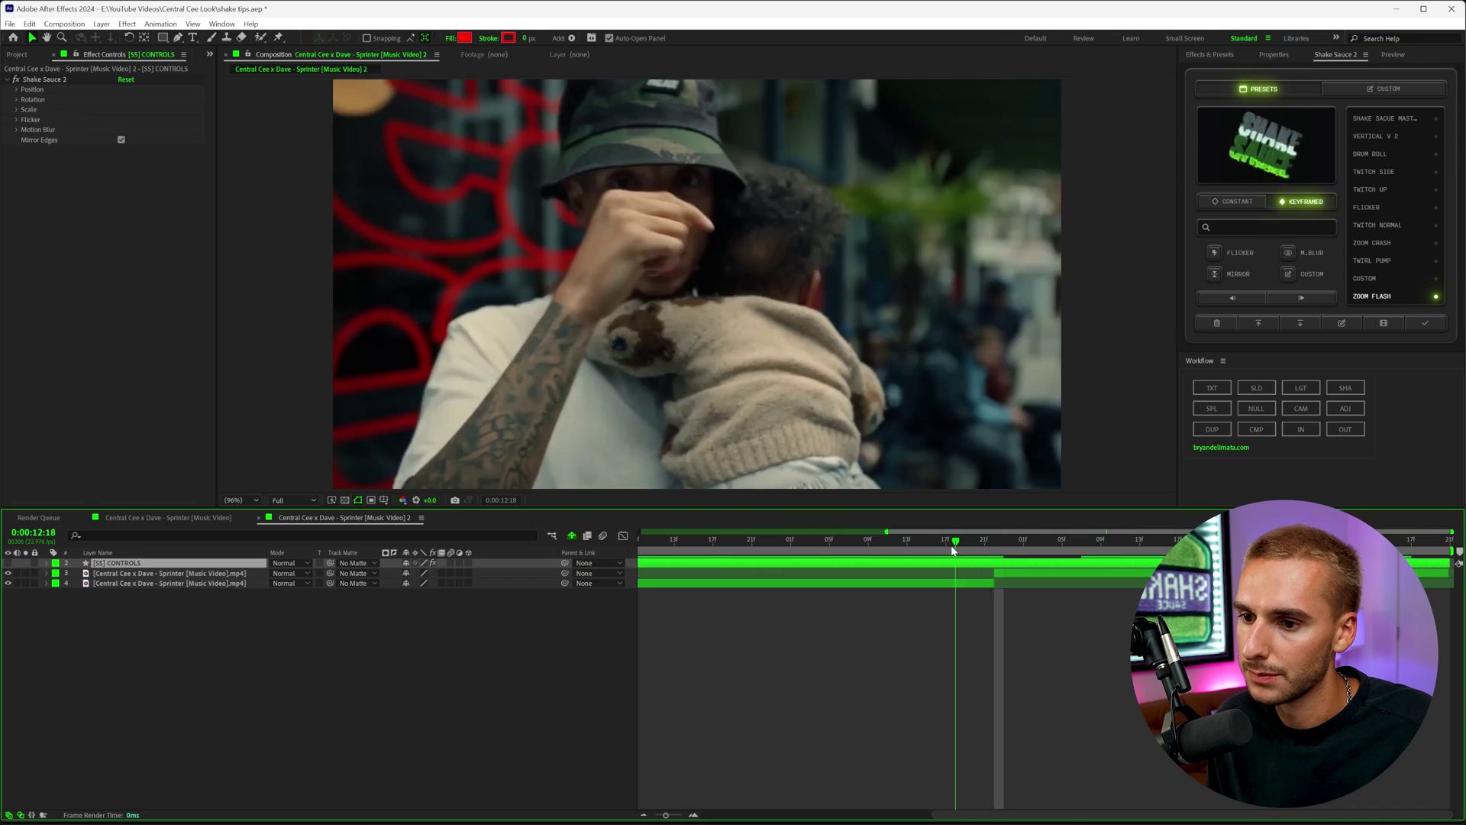